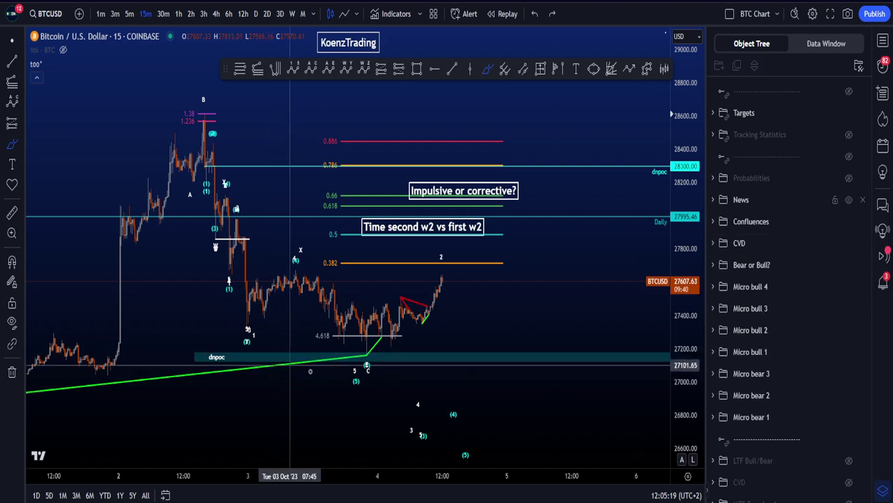
Step: Sketch a short brush mark just below the dnpoc zone and remove it
mouse_move(294, 366)
left_mouse_down()
mouse_move(476, 307)
mouse_move(183, 96)
mouse_move(233, 370)
mouse_move(393, 385)
mouse_move(297, 147)
mouse_move(185, 202)
mouse_move(233, 345)
mouse_move(368, 365)
left_mouse_up()
key("Delete")
key("ctrl+z")
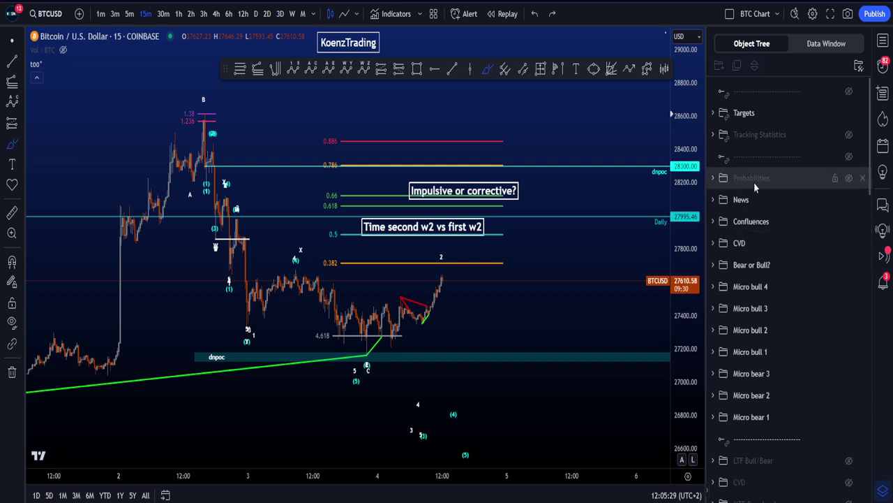
Step: Sketch rising and falling brush paths around the latest price move, removing each sketch
left_click_drag(412, 257, 443, 241)
left_click_drag(466, 208, 511, 77)
key("ctrl+z")
mouse_move(431, 263)
left_mouse_down()
mouse_move(492, 216)
mouse_move(572, 442)
mouse_move(569, 427)
left_mouse_up()
key("ctrl+z")
key("ctrl+z")
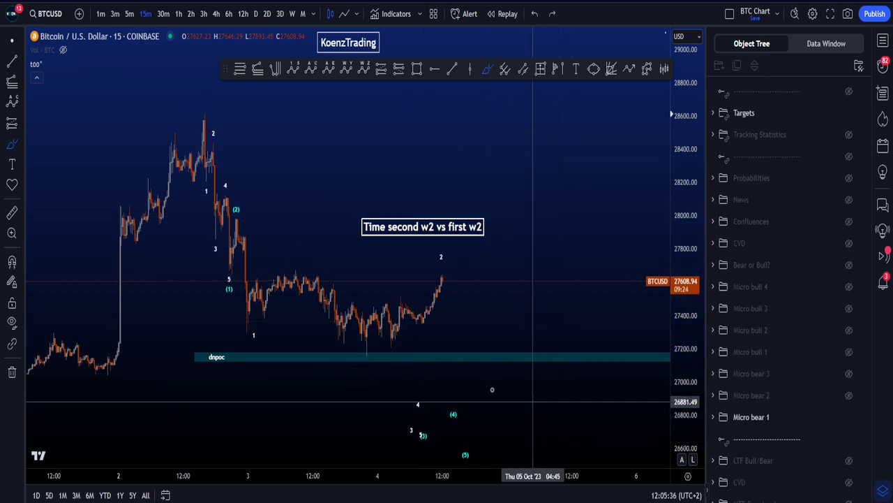
Step: Sketch a steep bullish curve up to about 28,500 and a bearish projection from the recent price, undoing both
mouse_move(403, 346)
left_mouse_down()
mouse_move(346, 358)
mouse_move(383, 349)
mouse_move(379, 313)
mouse_move(426, 318)
mouse_move(528, 130)
left_mouse_up()
key("ctrl+z")
key("ctrl+z")
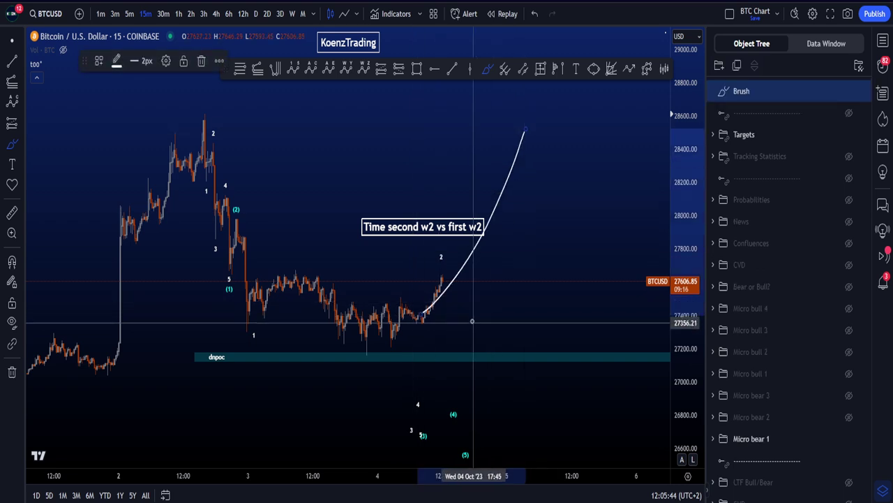
key("ctrl+z")
mouse_move(424, 306)
left_mouse_down()
mouse_move(504, 216)
mouse_move(568, 428)
left_mouse_up()
key("ctrl+z")
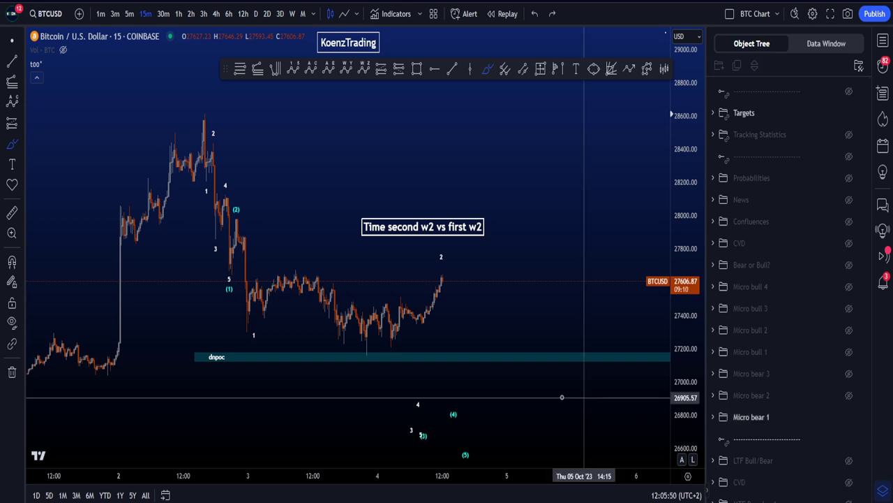
Step: Trace the Micro bear 1 count from the peak through both second waves to about 26,600, mark wave (5), and undo both strokes
mouse_move(202, 136)
left_mouse_down()
mouse_move(213, 264)
mouse_move(225, 257)
mouse_move(436, 281)
mouse_move(492, 444)
left_mouse_up()
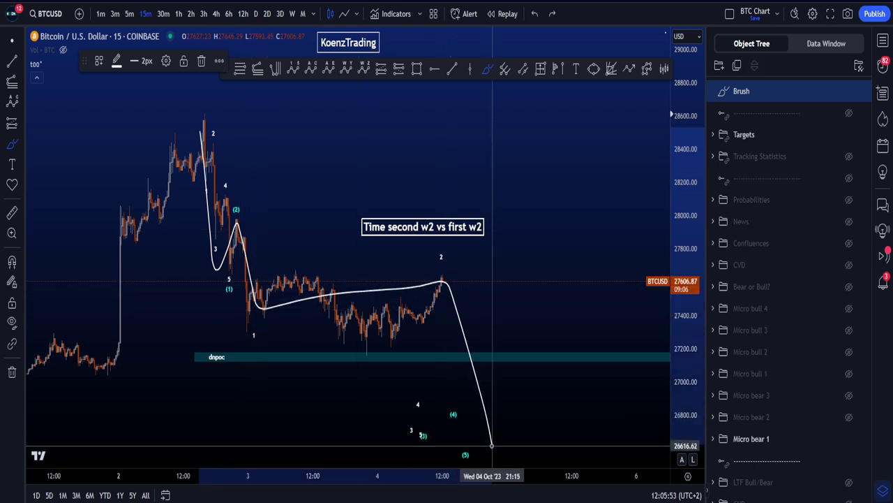
left_click_drag(508, 376, 453, 416)
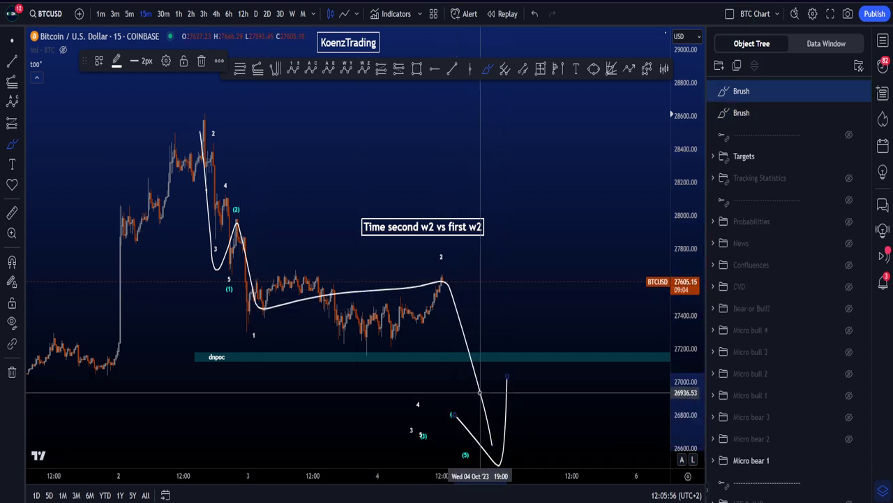
key("ctrl+z")
key("ctrl+z")
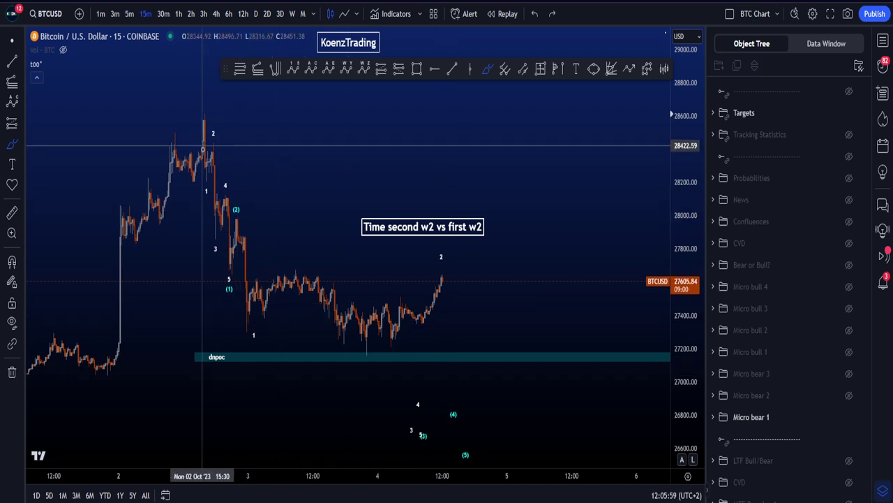
Step: Trace the bearish path from the peak, and again from wave (2) down to the projected wave (3), clearing the strokes
mouse_move(203, 147)
left_mouse_down()
mouse_move(224, 271)
mouse_move(235, 220)
mouse_move(413, 434)
mouse_move(461, 444)
mouse_move(413, 430)
mouse_move(427, 426)
left_mouse_up()
key("ctrl+z")
key("ctrl+z")
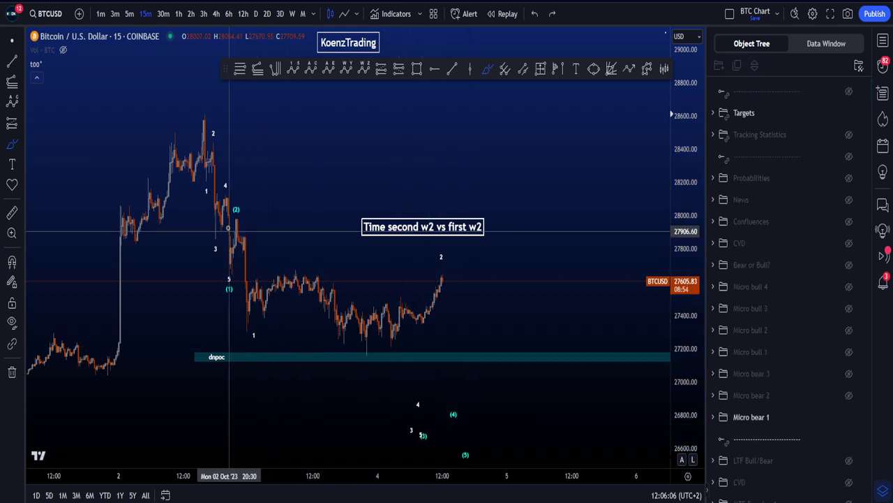
mouse_move(235, 220)
left_mouse_down()
mouse_move(255, 321)
mouse_move(395, 298)
left_mouse_up()
left_click_drag(427, 270, 414, 441)
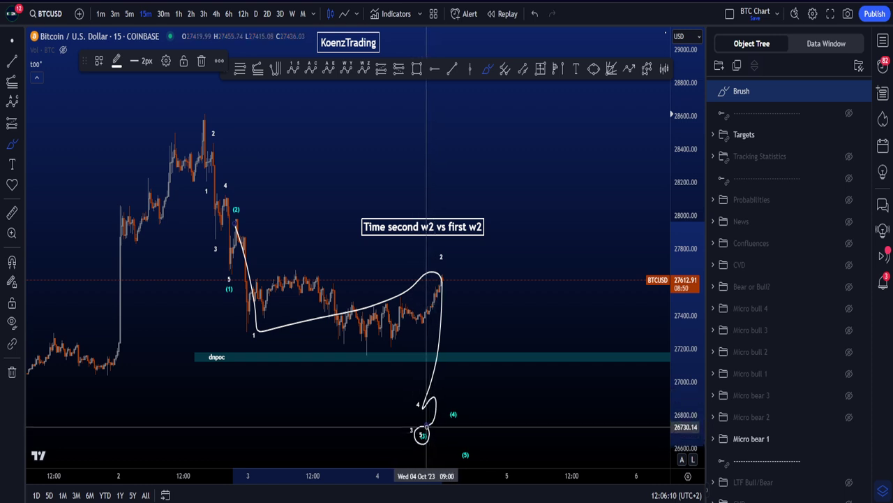
key("ctrl+z")
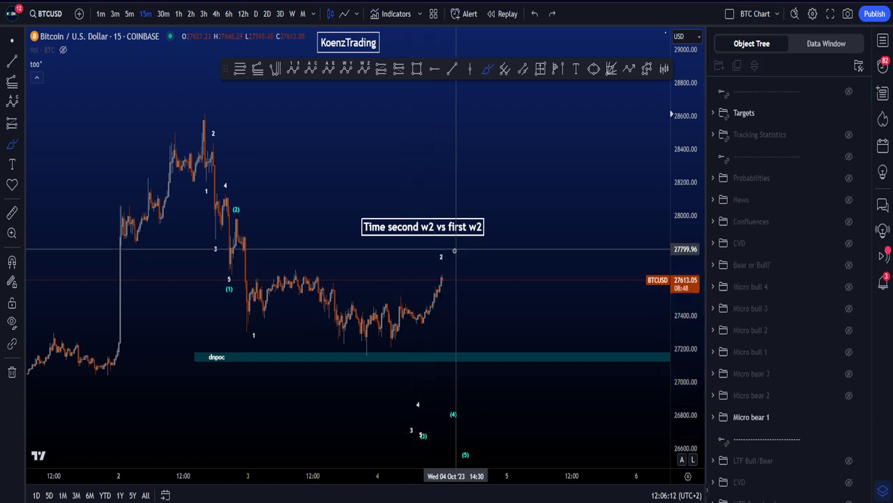
Step: Circle the second wave 2 consolidation and the first wave (2) pullback for a time comparison, undoing each mark
left_click_drag(431, 248, 435, 252)
key("ctrl+z")
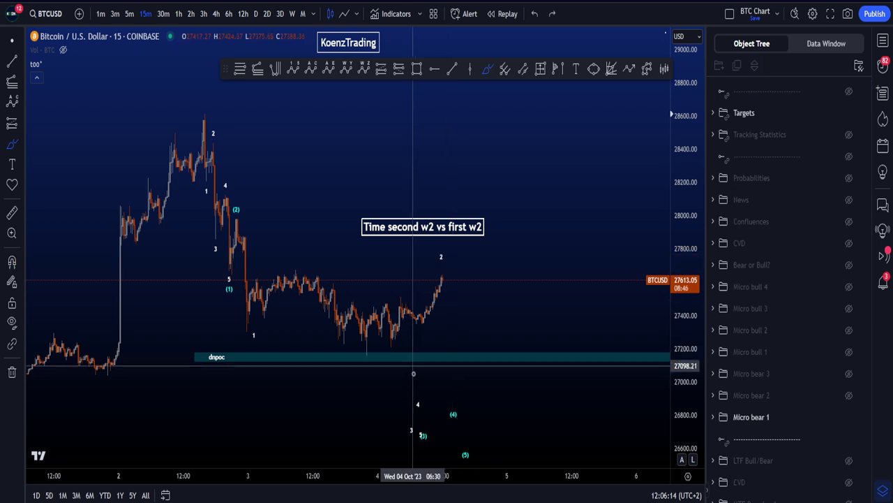
mouse_move(469, 417)
left_mouse_down()
mouse_move(457, 404)
mouse_move(455, 415)
left_mouse_up()
key("ctrl+z")
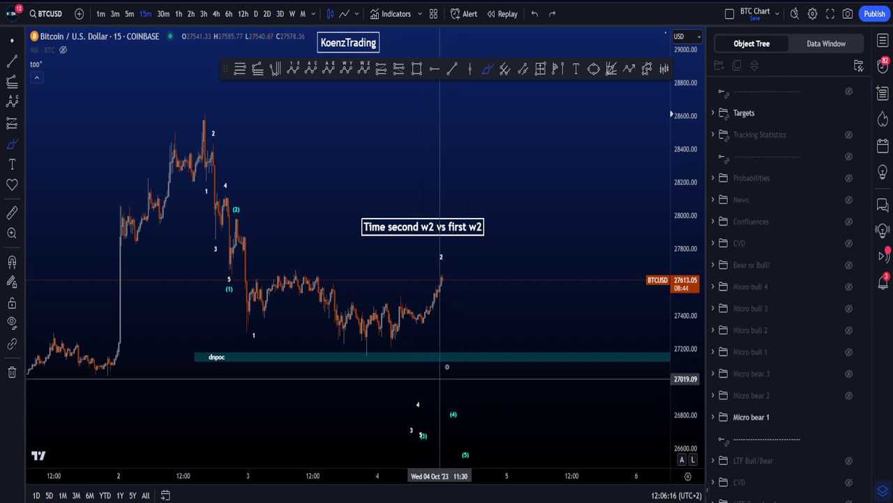
mouse_move(454, 252)
left_mouse_down()
mouse_move(307, 257)
mouse_move(468, 337)
mouse_move(460, 258)
left_mouse_up()
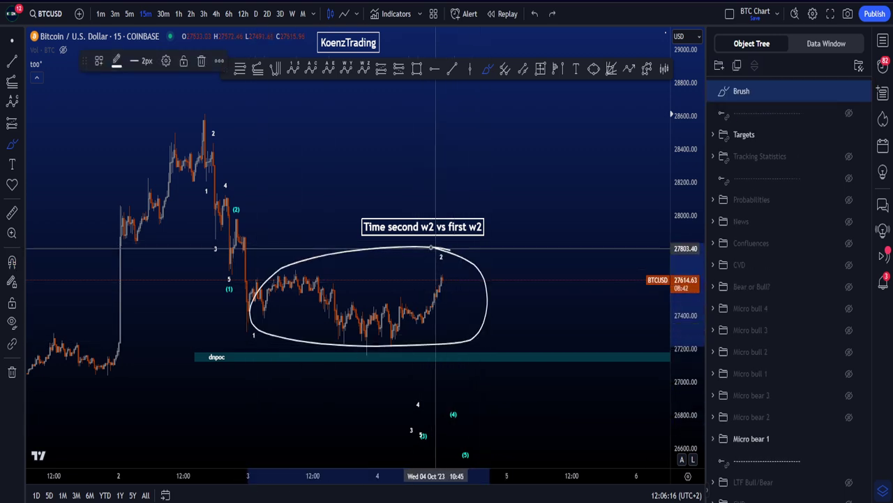
left_click_drag(235, 199, 227, 287)
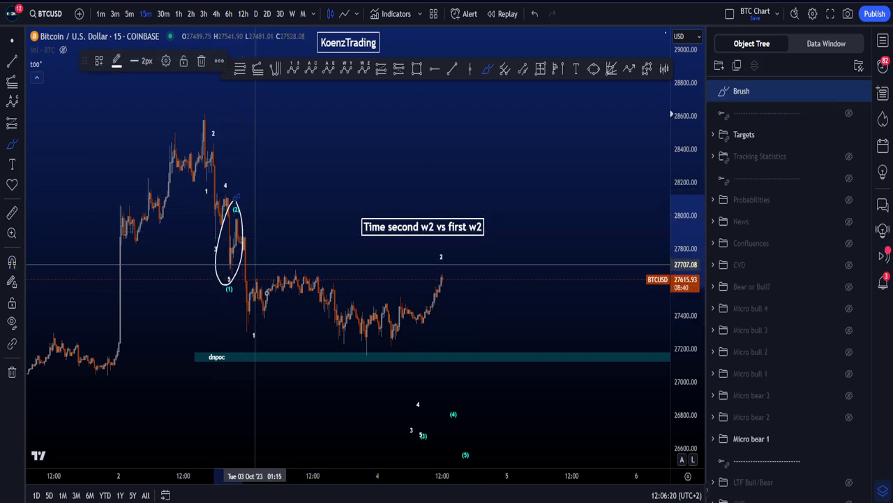
key("ctrl+z")
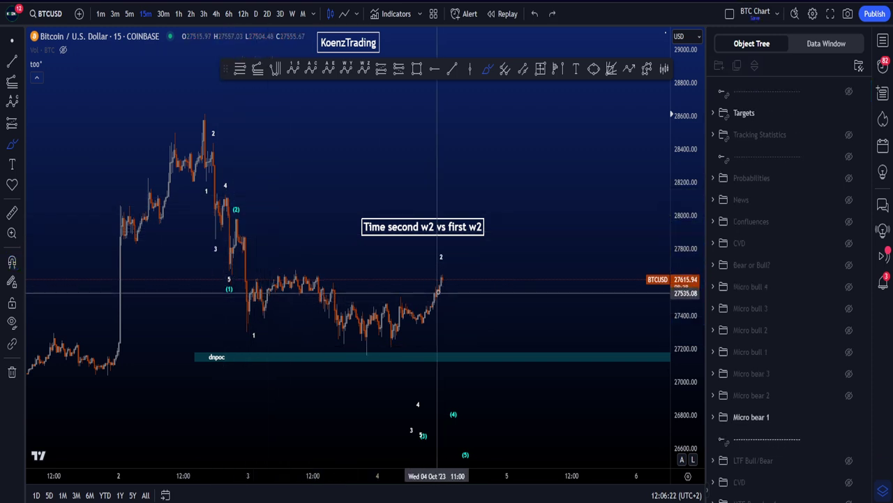
Step: Hide the Micro bear 1 drawings and show the Micro bear 2 count
left_click(849, 416)
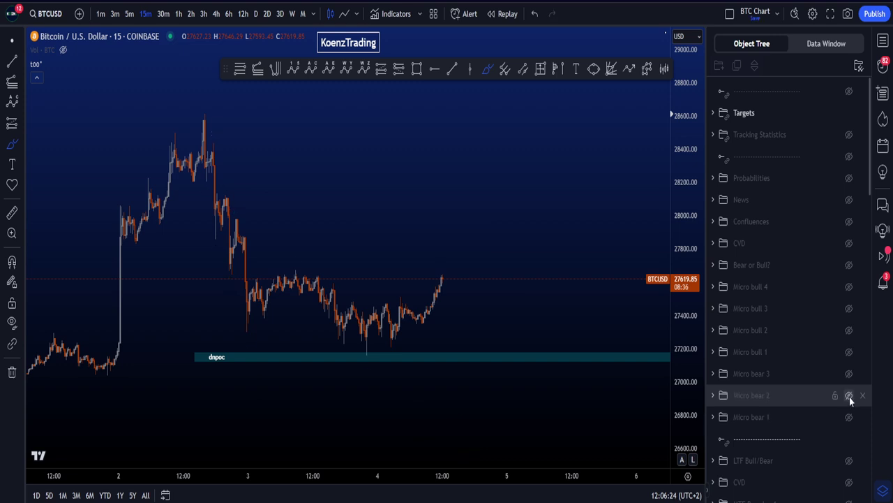
left_click(849, 397)
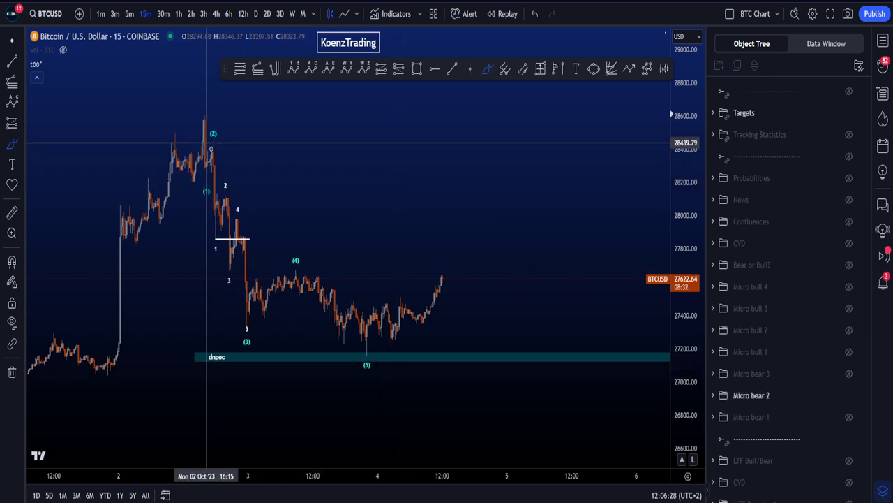
Step: Sketch the Micro bear 2 decline from the peak toward the dnpoc zone with the brush, and undo the strokes
mouse_move(202, 144)
left_mouse_down()
mouse_move(343, 354)
mouse_move(449, 249)
mouse_move(511, 223)
mouse_move(570, 465)
left_mouse_up()
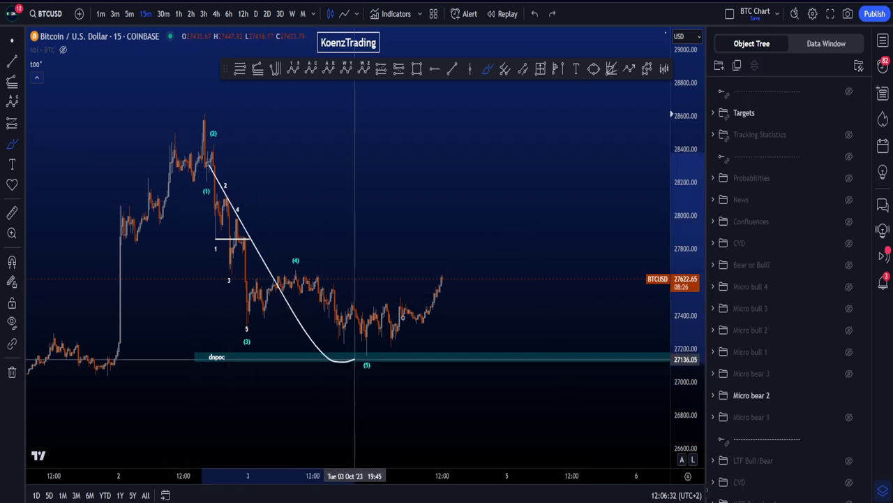
left_click_drag(355, 358, 618, 478)
key("ctrl+z")
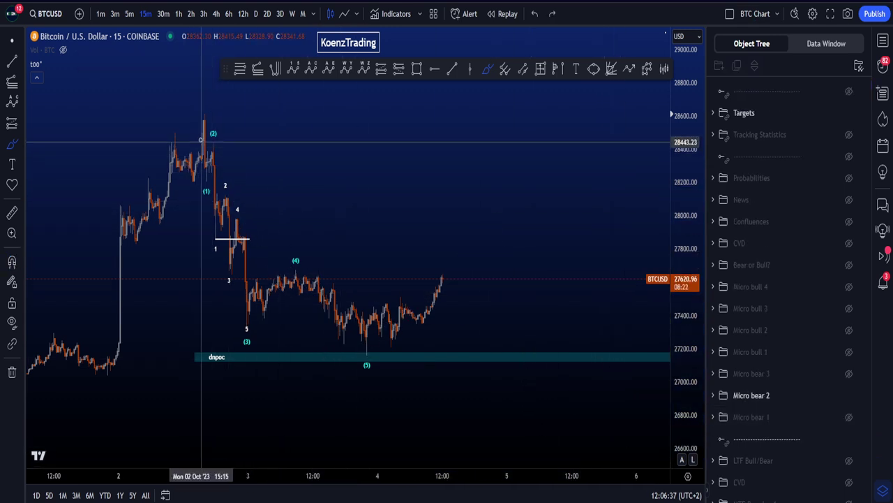
mouse_move(201, 141)
left_mouse_down()
mouse_move(245, 319)
mouse_move(371, 369)
mouse_move(348, 318)
left_mouse_up()
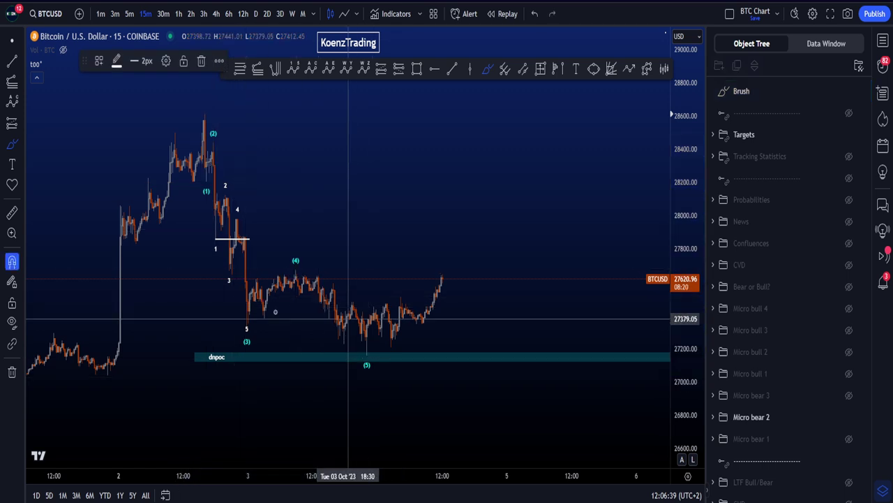
key("ctrl+z")
Step: Circle the wave (3) low and mark the overlap between inner waves 1 and 4, undoing each brush mark
left_click_drag(240, 323, 260, 342)
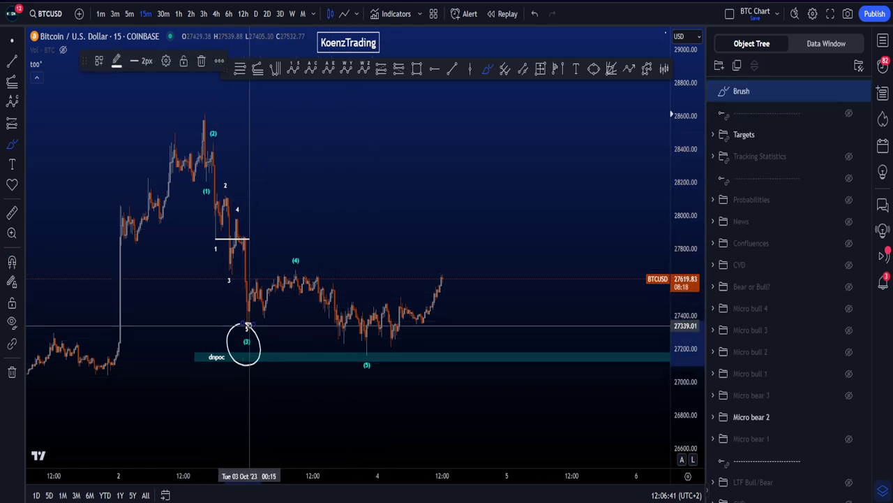
key("ctrl+z")
mouse_move(214, 160)
left_mouse_down()
mouse_move(216, 238)
mouse_move(237, 224)
mouse_move(253, 261)
left_mouse_up()
key("ctrl+z")
mouse_move(215, 223)
left_mouse_down()
mouse_move(212, 254)
mouse_move(236, 210)
left_mouse_up()
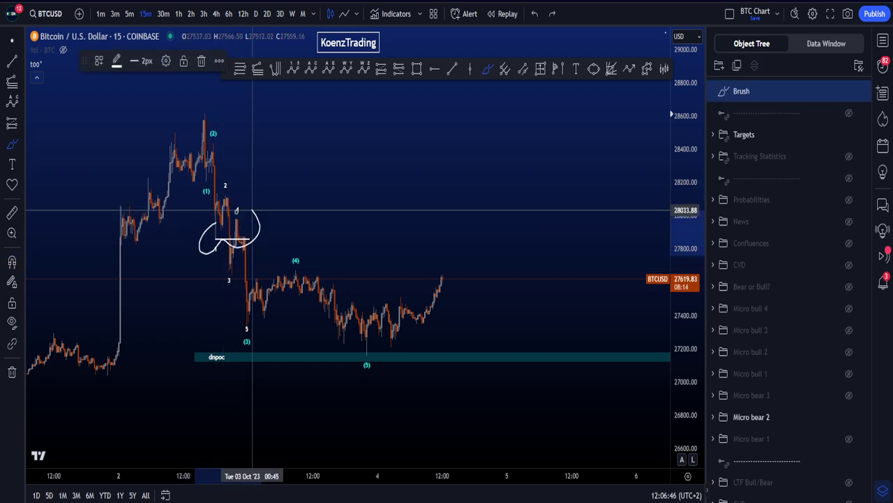
key("ctrl+z")
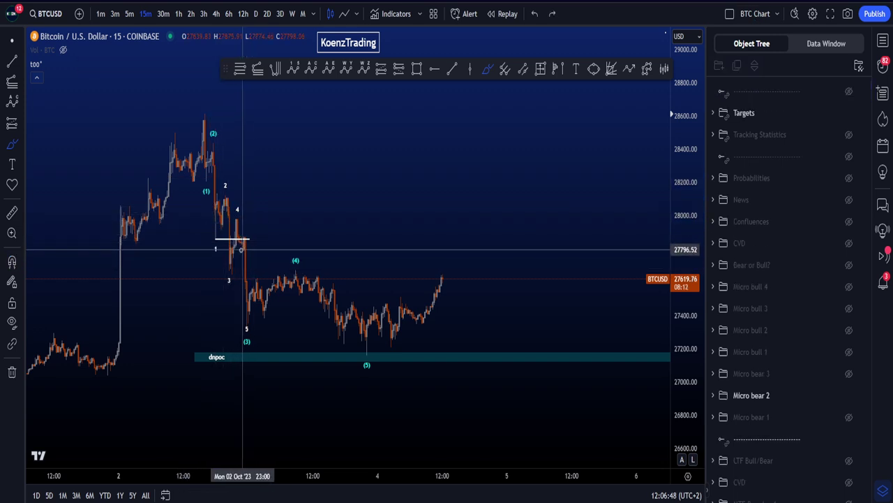
Step: Circle the wave (3) label, sketch an example stepped decline beside it, and mark the wave 1 area, undoing each stroke
left_click_drag(241, 330, 242, 333)
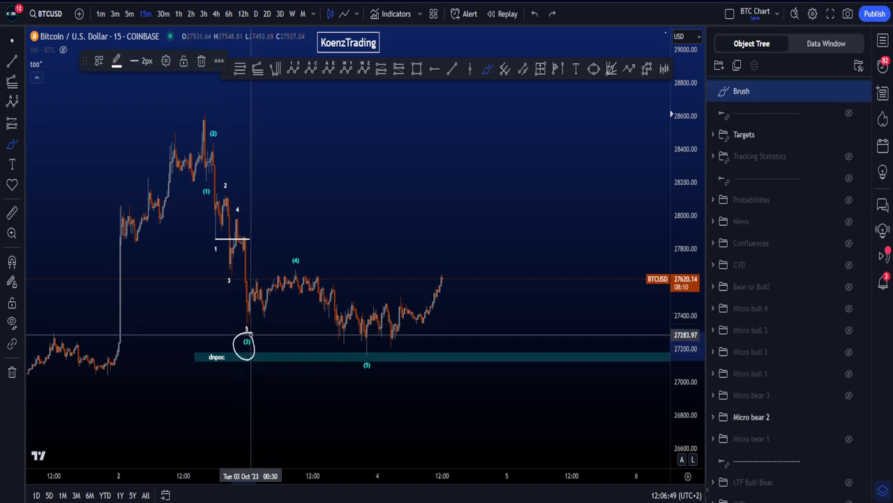
key("ctrl+z")
left_click_drag(162, 241, 202, 375)
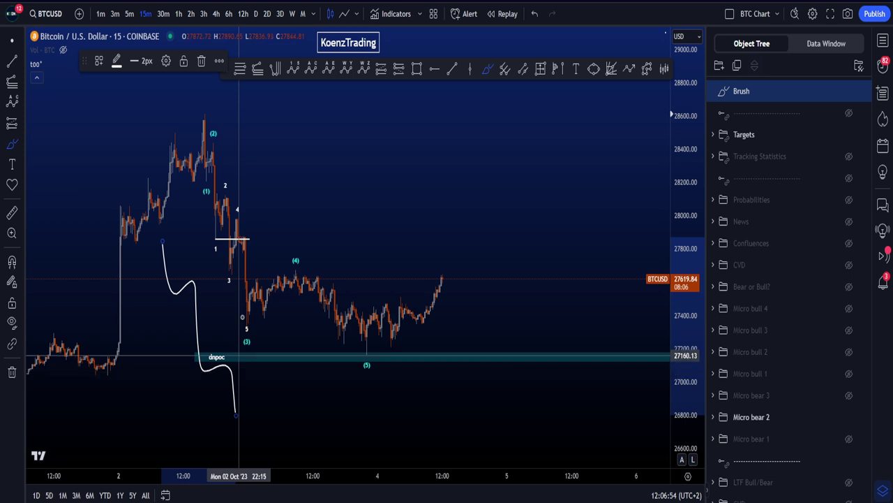
key("ctrl+z")
left_click_drag(223, 211, 221, 262)
key("ctrl+z")
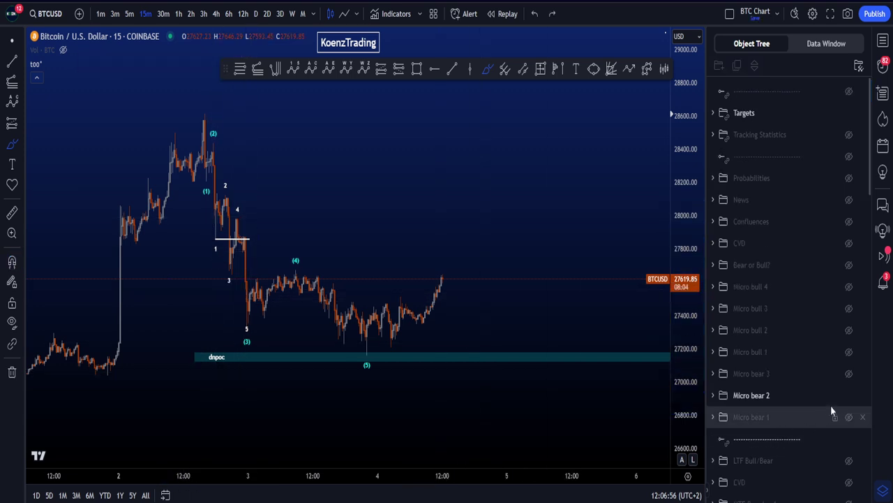
Step: Hide the Micro bear 2 drawings and show the Micro bear 3 count
left_click(849, 396)
left_click(849, 373)
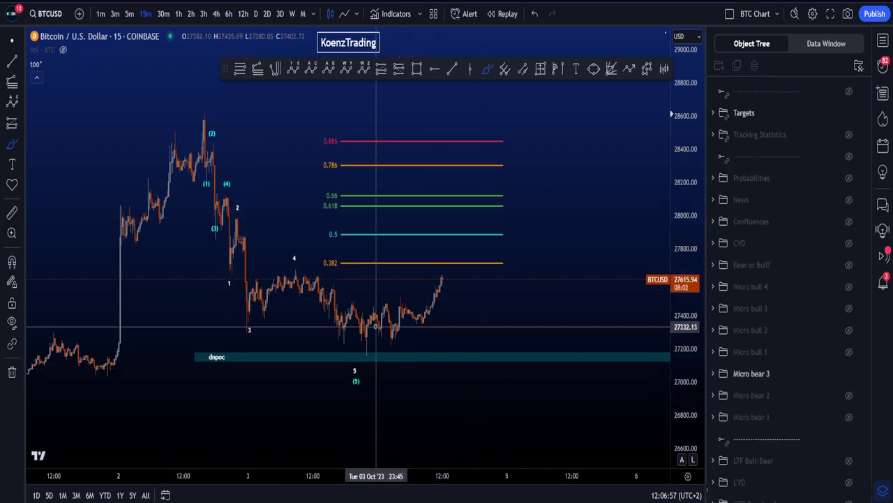
Step: Trace the Micro bear 3 decline from the peak and encircle its inner waves 2 to 5, undoing the brush strokes
left_click_drag(201, 122, 205, 176)
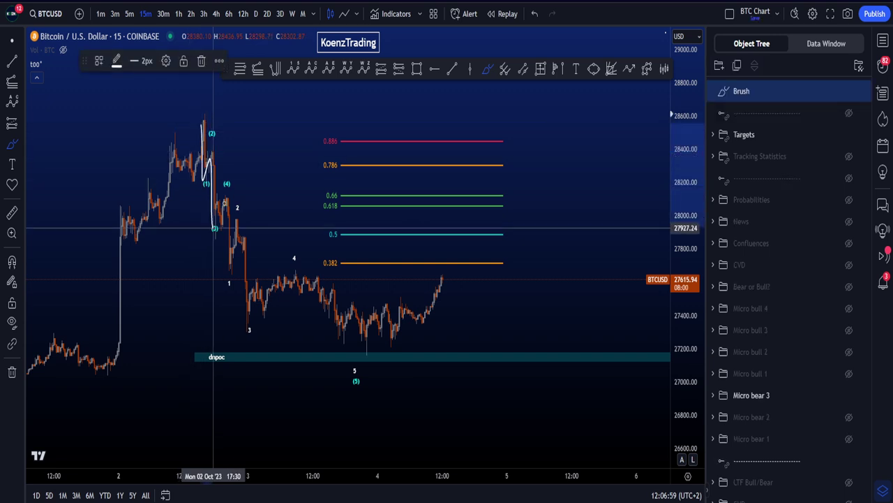
mouse_move(233, 217)
left_mouse_down()
mouse_move(333, 349)
mouse_move(359, 359)
left_mouse_up()
key("ctrl+z")
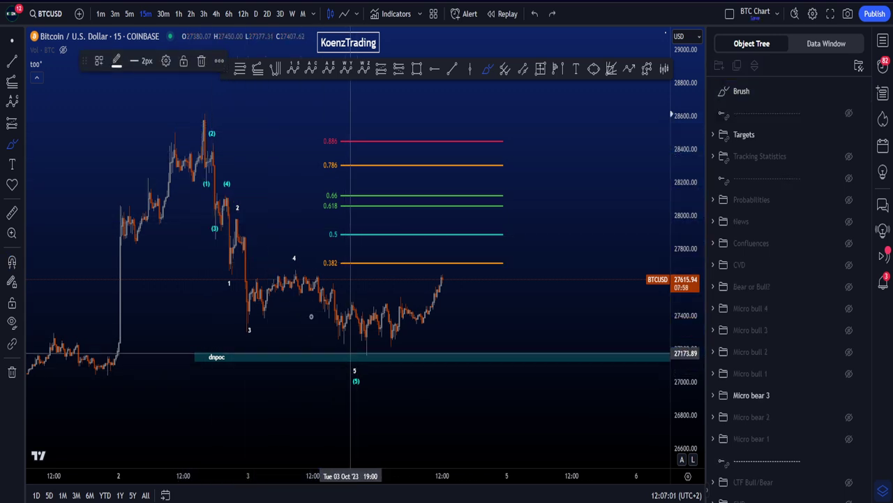
mouse_move(233, 205)
left_mouse_down()
mouse_move(366, 319)
mouse_move(231, 317)
left_mouse_up()
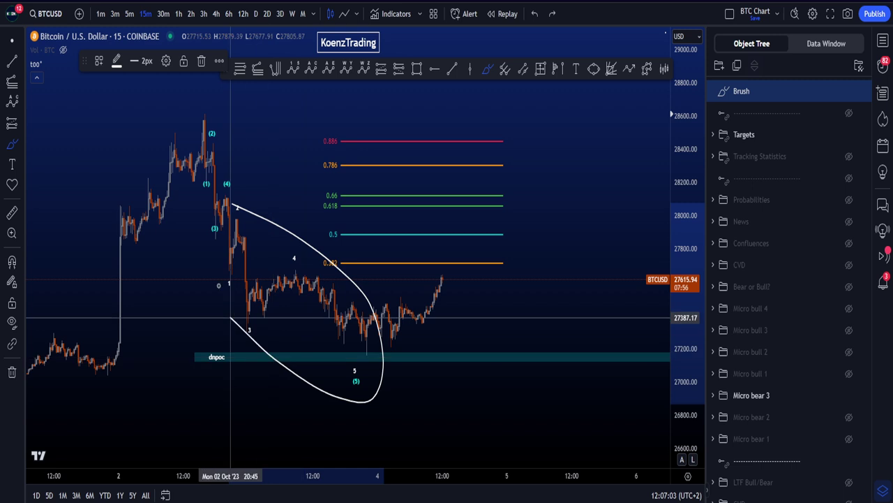
key("ctrl+z")
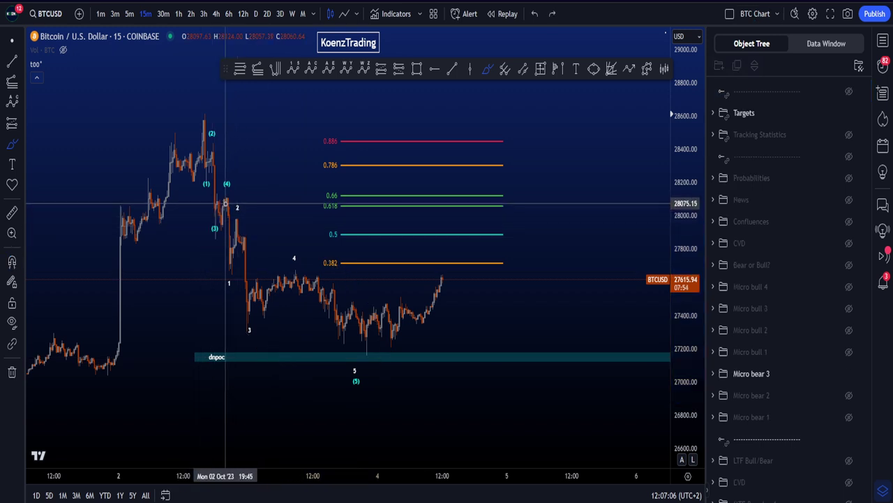
Step: Sketch a recovery path from the wave (5) low up past the 0.886 retracement level and undo it
mouse_move(225, 203)
left_mouse_down()
mouse_move(246, 316)
mouse_move(293, 278)
mouse_move(364, 349)
mouse_move(376, 349)
mouse_move(443, 240)
mouse_move(475, 136)
left_mouse_up()
key("ctrl+z")
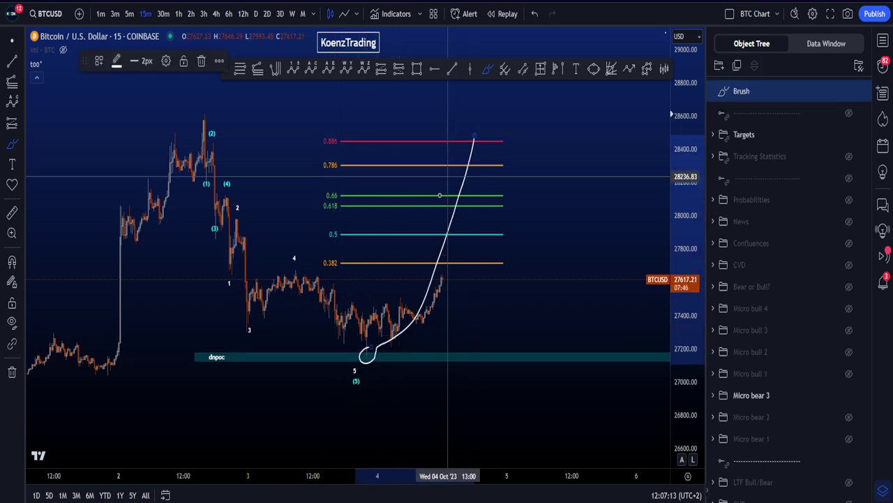
key("ctrl+z")
Step: Show the Confluences drawings and briefly mark the Daily level and the 28300.00 dnpoc level with removable brush strokes
left_click(849, 221)
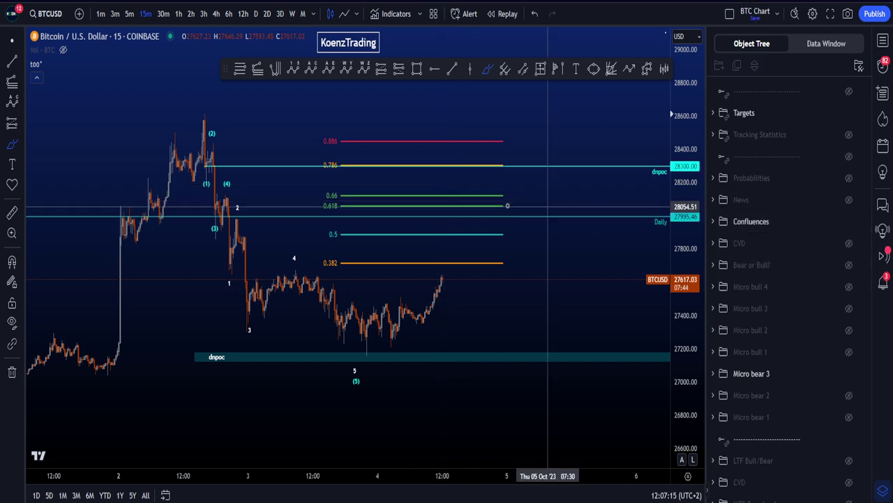
left_click_drag(482, 218, 493, 226)
key("ctrl+z")
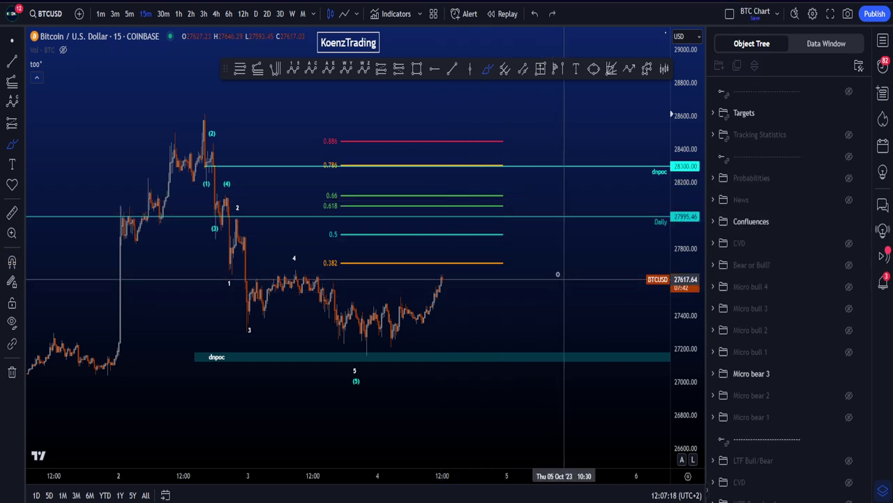
left_click_drag(448, 165, 484, 164)
key("ctrl+z")
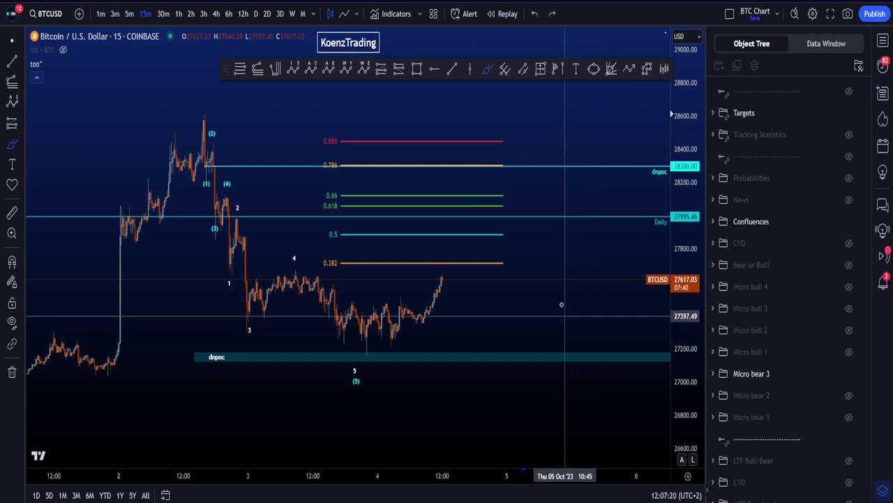
Step: Sketch a rollover and decline from just below the 28300.00 dnpoc level, undo the brush strokes, and hide the Confluences drawings
left_click_drag(417, 188, 559, 329)
left_click_drag(565, 240, 567, 361)
key("ctrl+z")
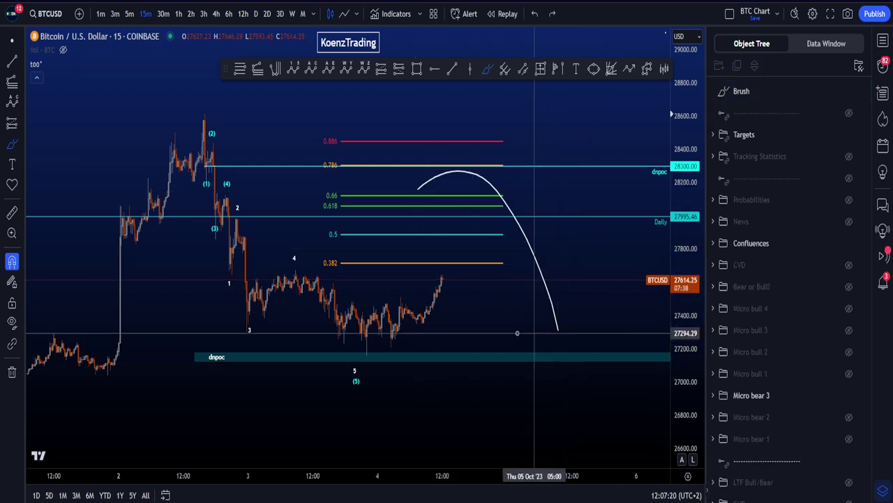
key("ctrl+z")
left_click(849, 221)
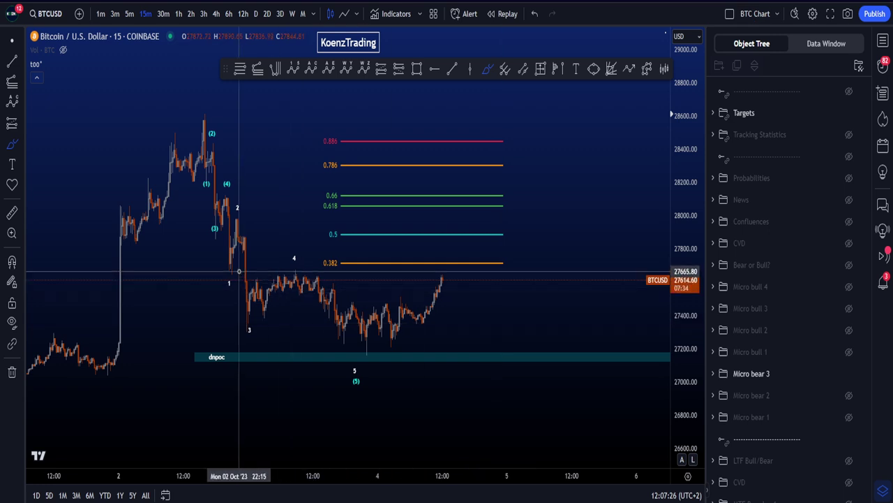
Step: Mark the wave 1 and wave 4 price areas and trace the decline from (4) to the wave 5 low, undoing the brush strokes
mouse_move(241, 267)
left_mouse_down()
mouse_move(222, 260)
mouse_move(257, 272)
left_mouse_up()
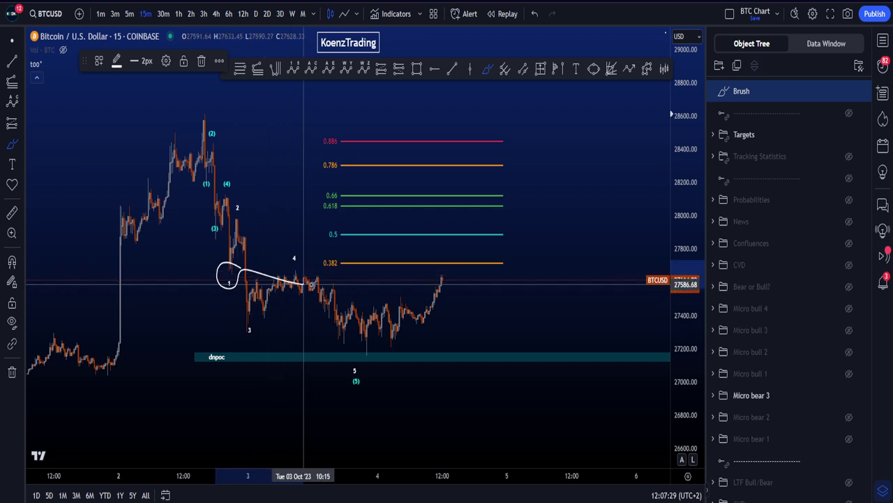
mouse_move(311, 284)
left_mouse_down()
mouse_move(293, 260)
mouse_move(286, 278)
left_mouse_up()
key("ctrl+z")
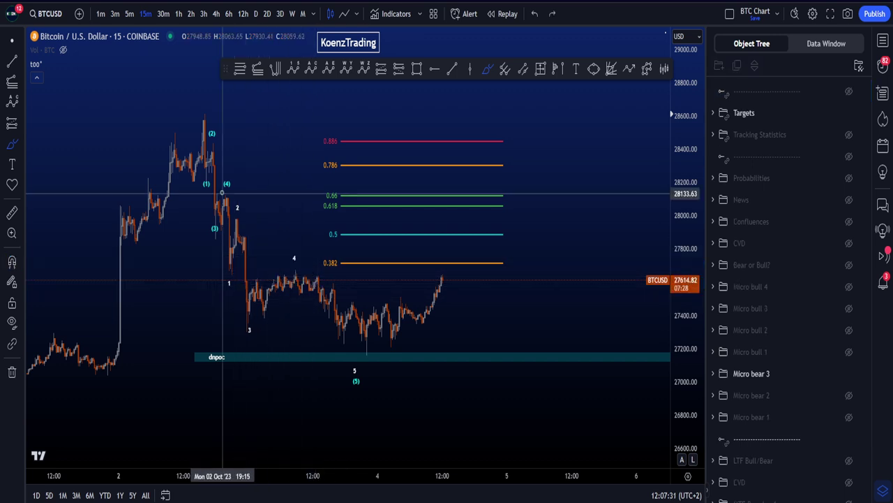
mouse_move(222, 194)
left_mouse_down()
mouse_move(243, 232)
mouse_move(359, 354)
left_mouse_up()
key("ctrl+z")
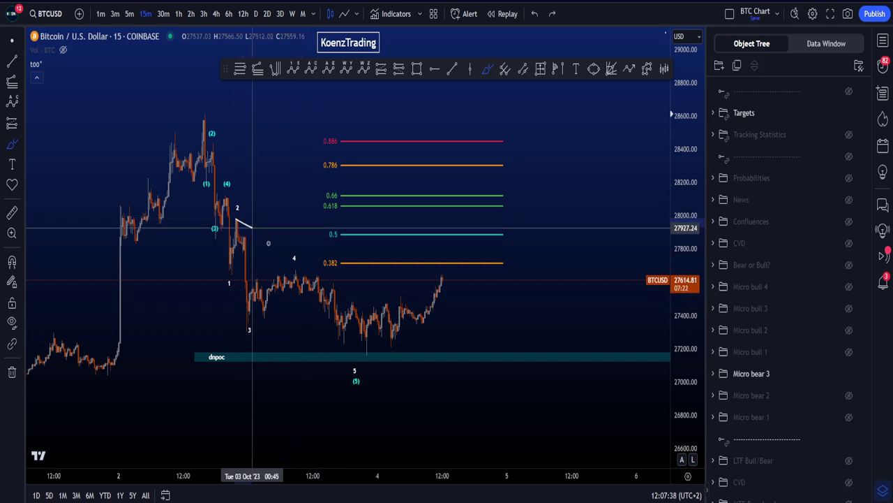
Step: Sketch boundary lines along waves 2–4 and waves 1–3 of the decline with the brush and undo both
mouse_move(236, 219)
left_mouse_down()
mouse_move(318, 269)
mouse_move(405, 340)
left_mouse_up()
left_click_drag(225, 263, 307, 410)
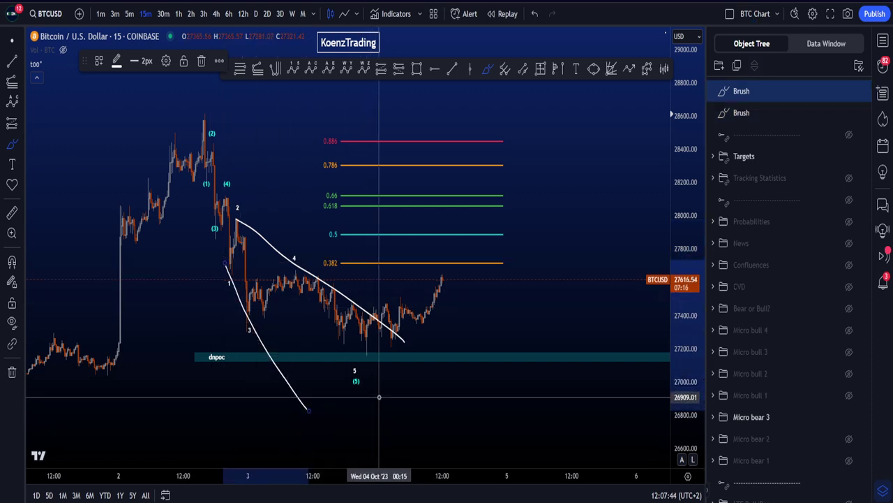
key("ctrl+z")
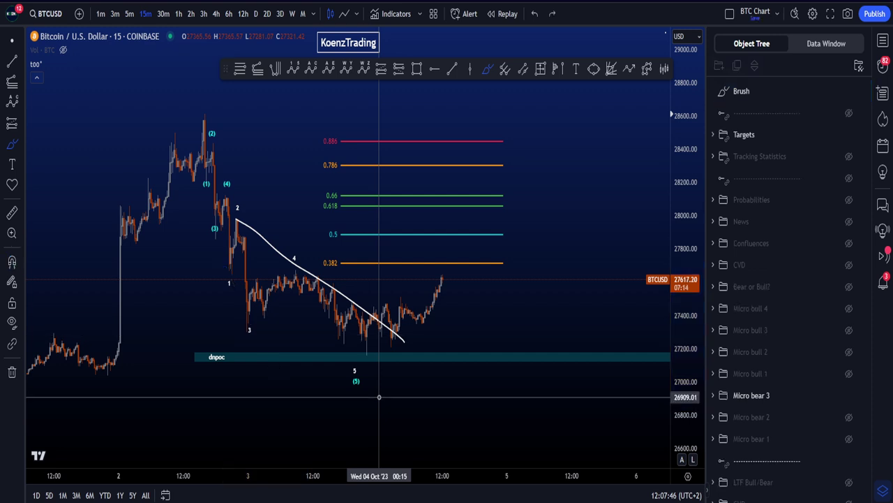
key("ctrl+z")
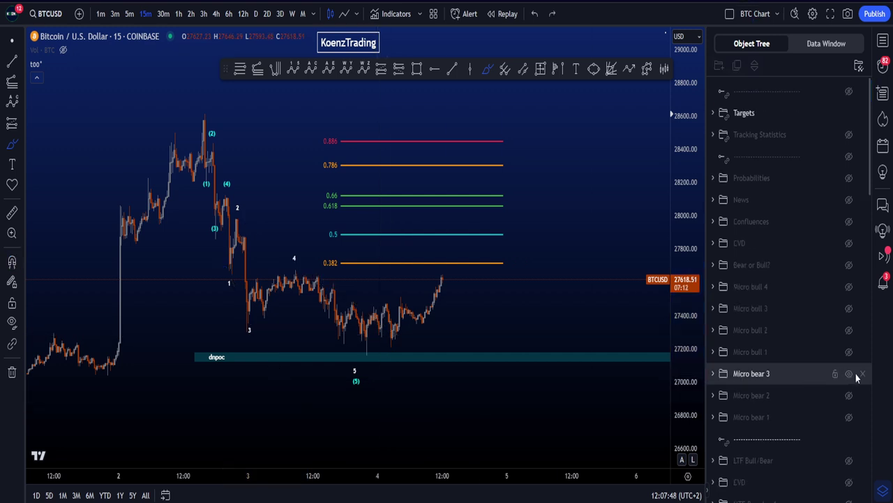
Step: Replace the Micro bear 3 drawings with the Micro bull 1 count and encircle the decline from the peak with temporary brush loops
left_click(849, 373)
left_click(848, 352)
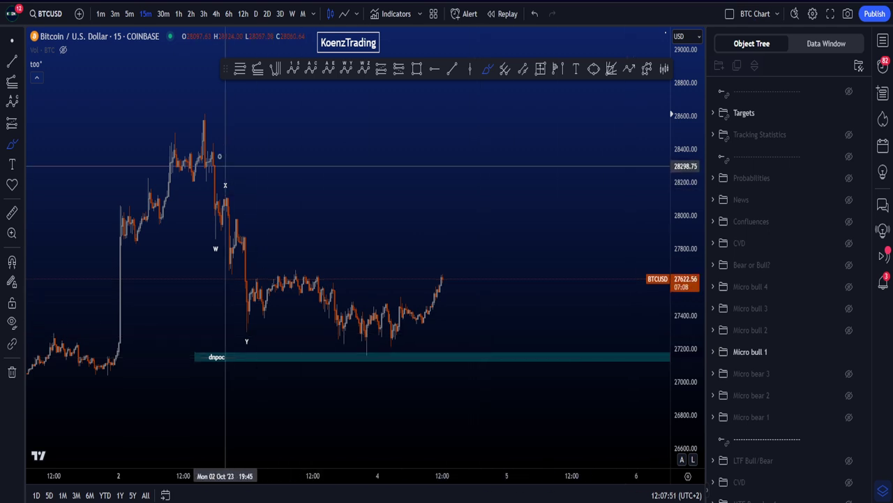
mouse_move(209, 128)
left_mouse_down()
mouse_move(423, 189)
mouse_move(303, 351)
mouse_move(164, 204)
left_mouse_up()
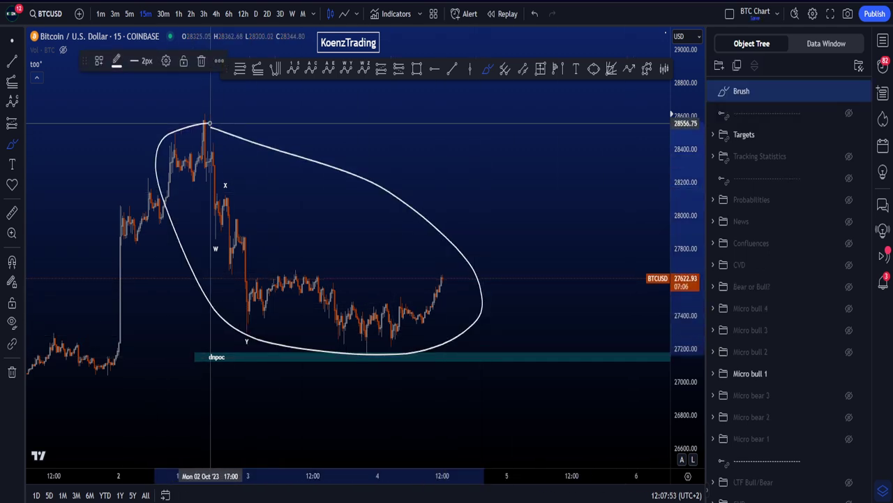
key("ctrl+z")
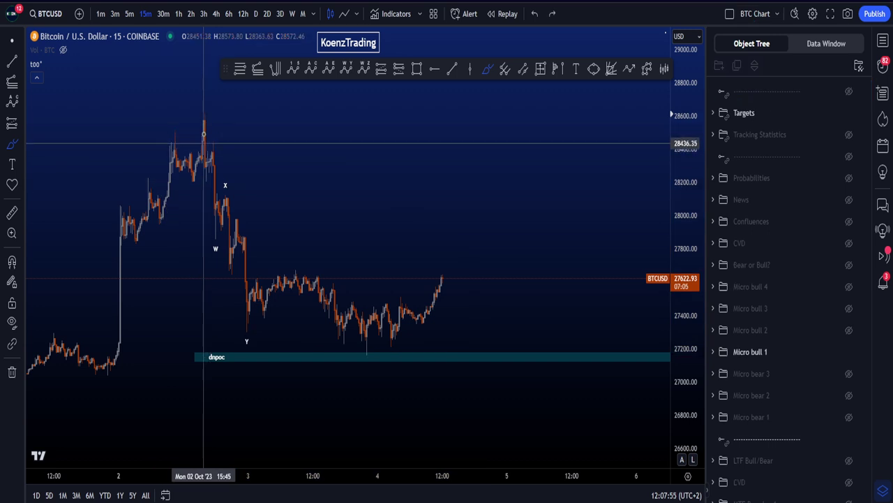
mouse_move(207, 109)
left_mouse_down()
mouse_move(289, 179)
mouse_move(329, 365)
mouse_move(183, 259)
mouse_move(222, 108)
left_mouse_up()
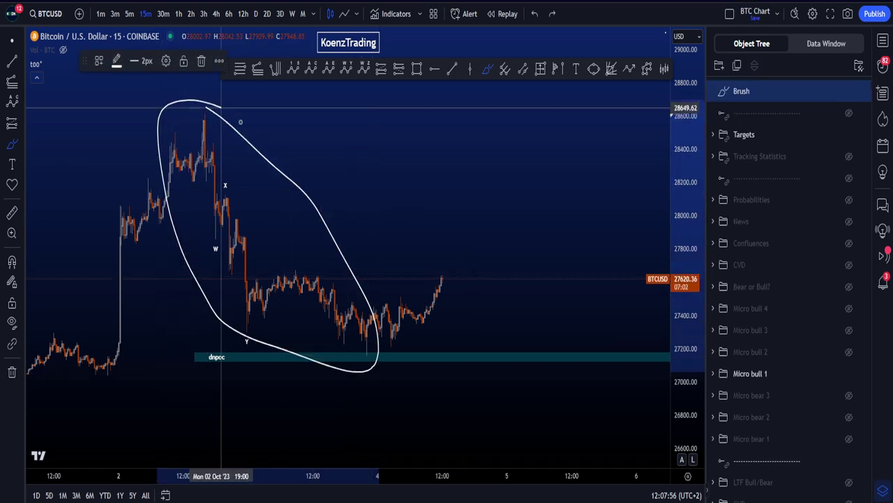
key("ctrl+z")
Step: Sketch a rally arrow from the low above the dnpoc zone up to about 28500 and undo it
left_click_drag(364, 341, 495, 135)
left_click_drag(437, 169, 524, 183)
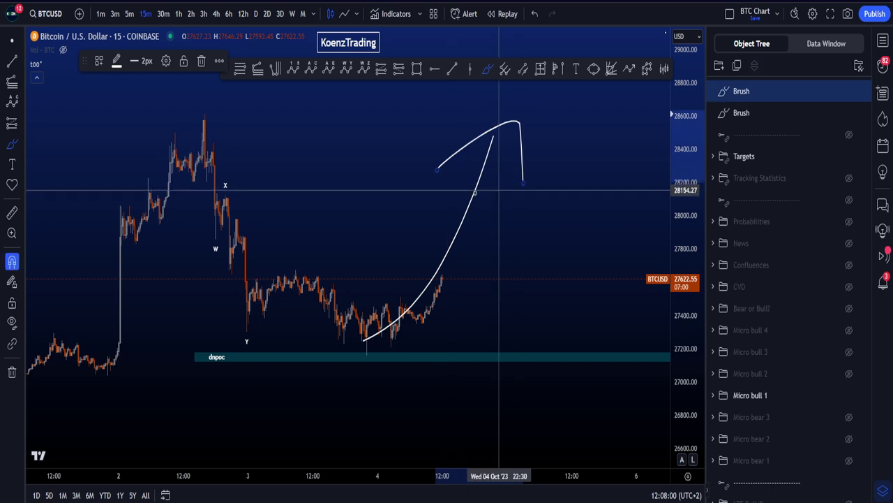
key("ctrl+z")
key("ctrl+z")
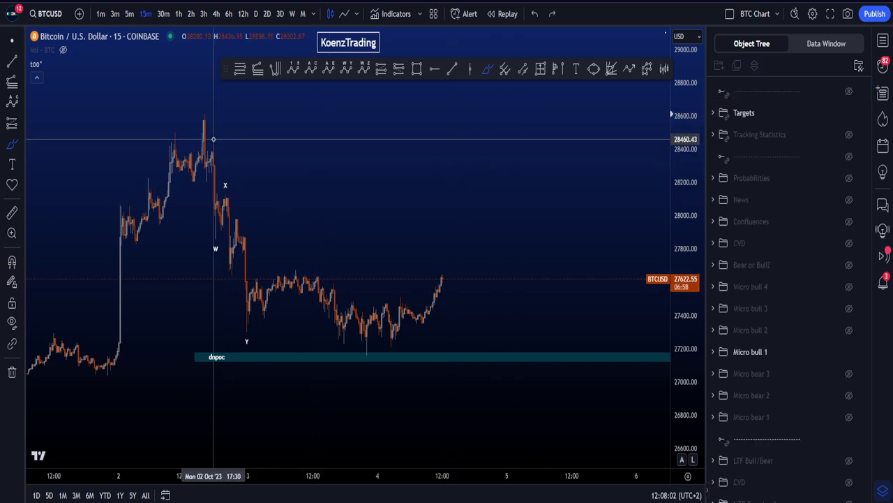
Step: Trace the legs into W and Y of the Micro bull 1 count with brush strokes and undo them
left_click_drag(202, 119, 222, 209)
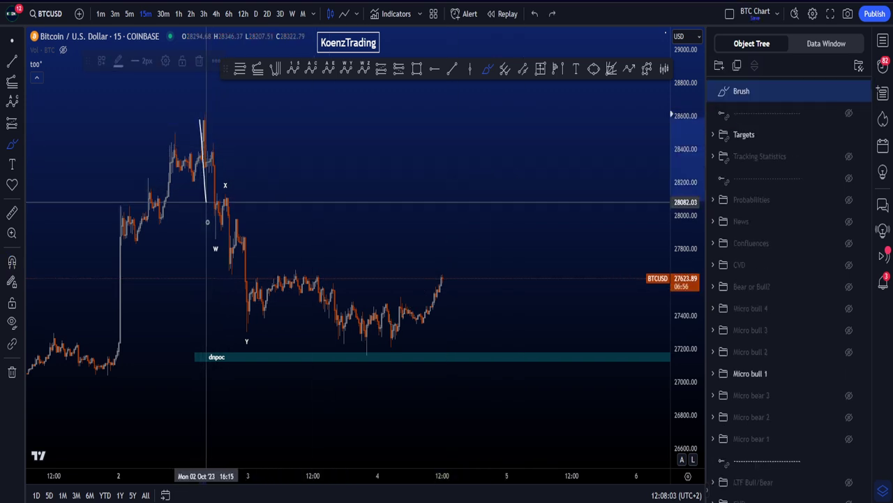
left_click_drag(233, 265, 241, 306)
key("ctrl+z")
left_click_drag(197, 119, 213, 232)
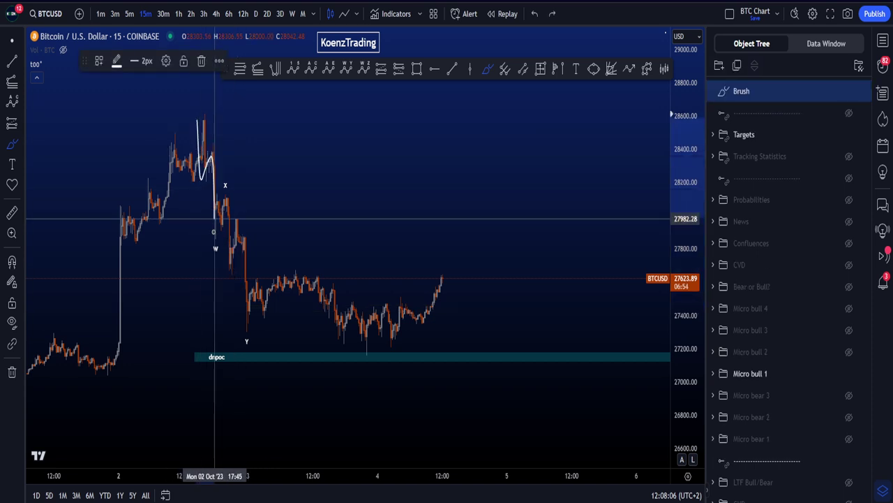
mouse_move(224, 201)
left_mouse_down()
mouse_move(252, 340)
mouse_move(237, 331)
mouse_move(368, 199)
left_mouse_up()
key("ctrl+z")
key("ctrl+z")
Step: Complete an upward arrow from the Y low, encircle Y with a stepped rise to about 28650, and undo the sketches
left_click_drag(312, 226, 388, 227)
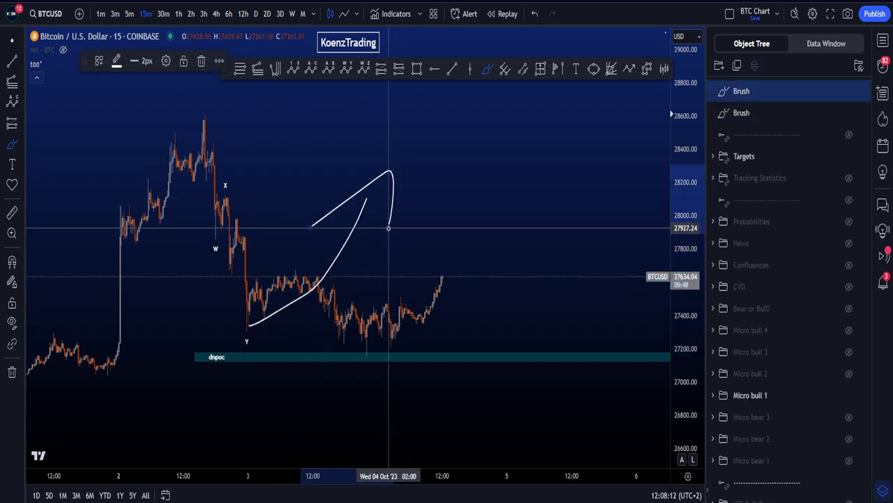
key("ctrl+z")
key("ctrl+z")
mouse_move(245, 321)
left_mouse_down()
mouse_move(383, 161)
mouse_move(465, 103)
left_mouse_up()
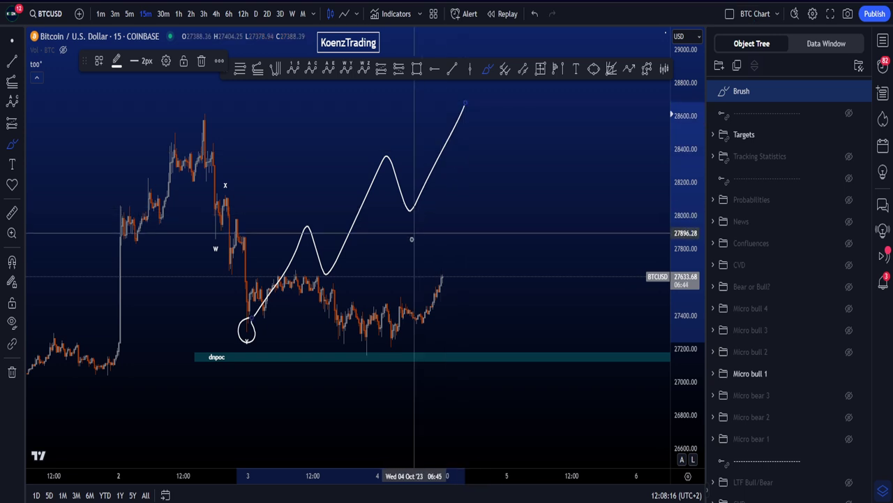
key("ctrl+z")
Step: Underline the Y low, sketch the rise from the dnpoc zone low to the current price, and undo the brush strokes
left_click_drag(258, 337, 241, 333)
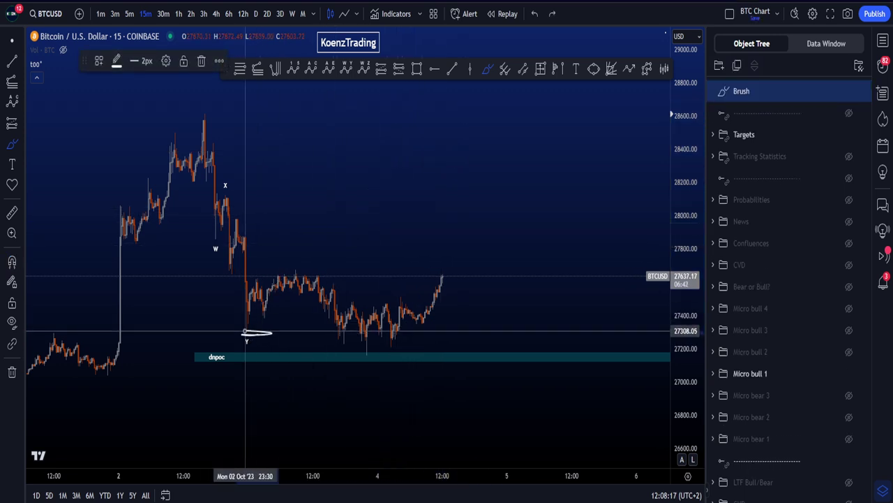
key("ctrl+z")
mouse_move(373, 349)
left_mouse_down()
mouse_move(343, 354)
mouse_move(442, 300)
mouse_move(454, 271)
left_mouse_up()
key("ctrl+z")
key("ctrl+z")
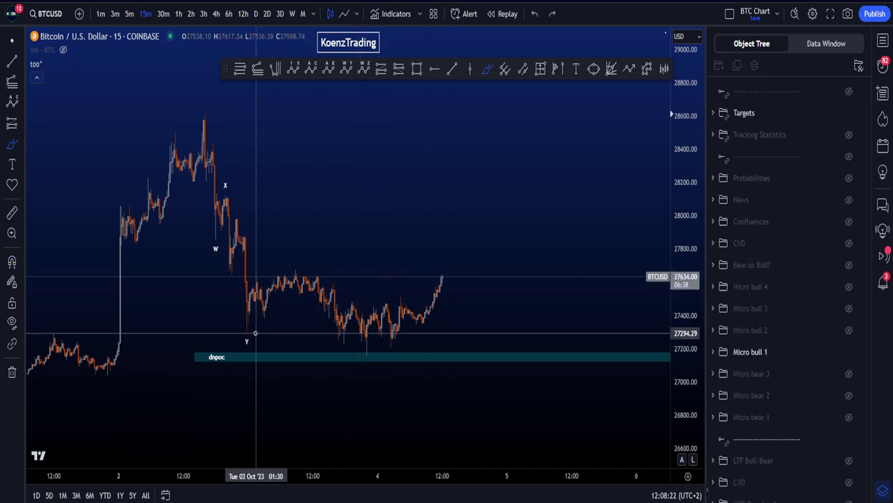
Step: Hide the Micro bull 1 drawings, show the Micro bull 2 count, and trace its decline to Z with a removable brush stroke
left_click(849, 352)
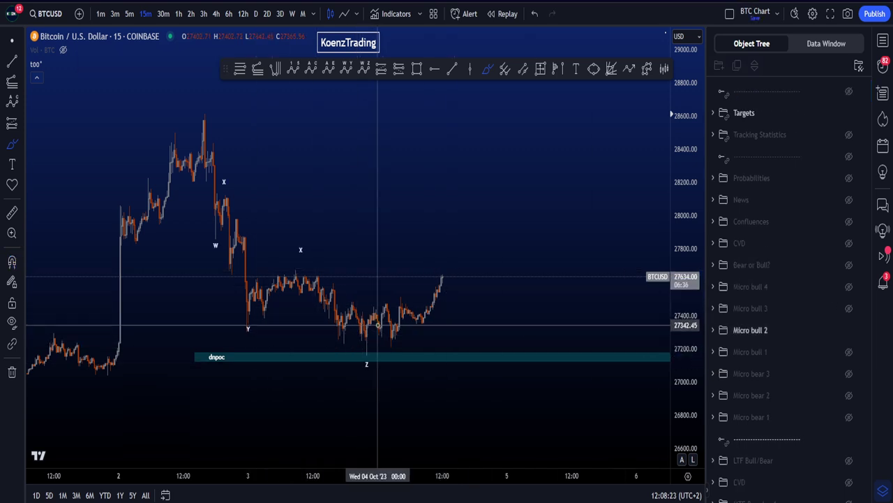
mouse_move(202, 143)
left_mouse_down()
mouse_move(245, 323)
mouse_move(383, 361)
left_mouse_up()
key("ctrl+z")
Step: Encircle the legs into W and Y of the Micro bull 2 count with the brush and undo both loops
scroll(352, 293, "up", 1)
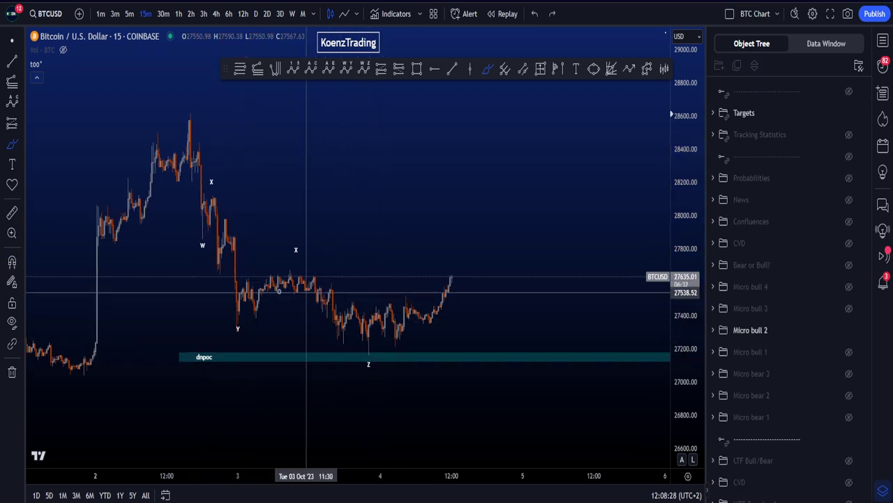
left_click_drag(189, 122, 186, 125)
left_click_drag(225, 217, 238, 231)
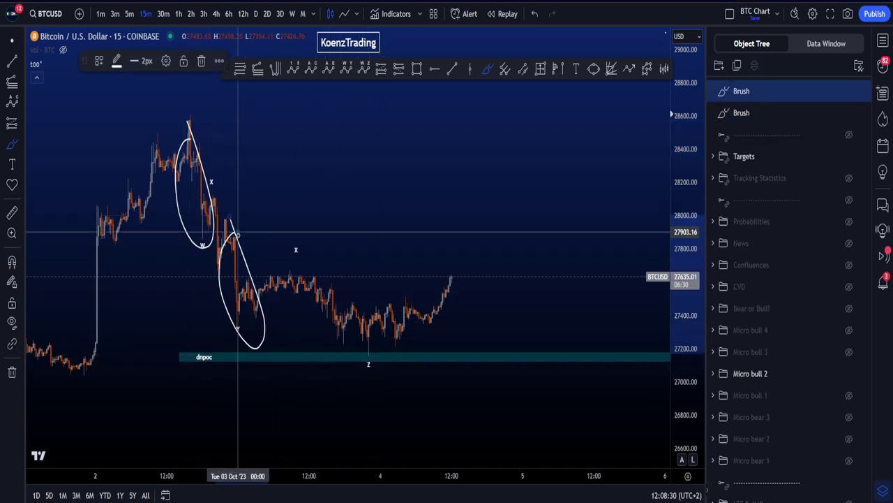
key("ctrl+z")
key("ctrl+z")
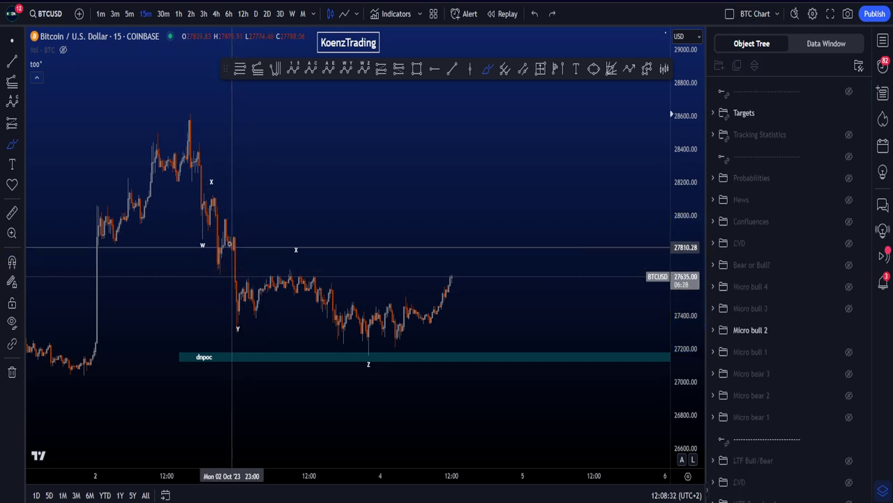
Step: Circle the W, Y and Z lows of the Micro bull 2 count with the brush and undo all three circles
mouse_move(202, 225)
left_mouse_down()
mouse_move(189, 242)
mouse_move(207, 228)
left_mouse_up()
left_click_drag(237, 307, 253, 327)
left_click_drag(380, 341, 383, 344)
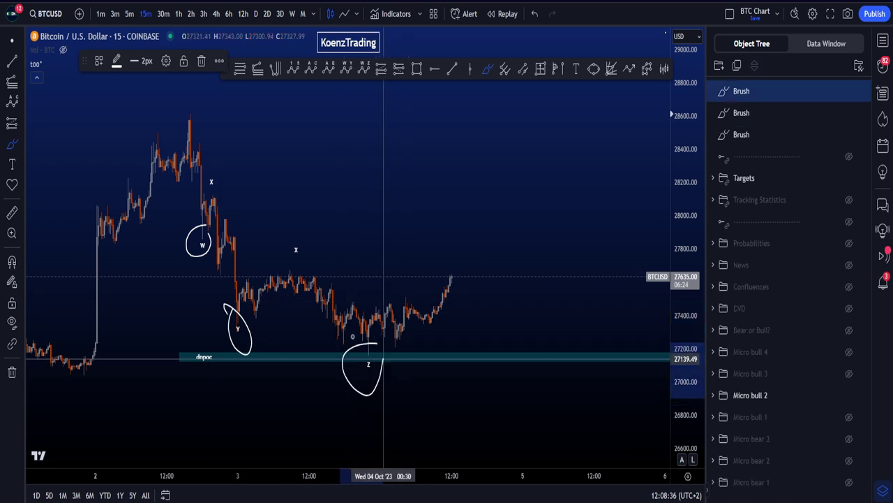
key("ctrl+z")
key("ctrl+z")
key("ctrl+z")
Step: Trace the steep drop from below the peak toward Y with two brush strokes, undoing each one
mouse_move(198, 162)
left_mouse_down()
mouse_move(256, 341)
mouse_move(249, 318)
left_mouse_up()
key("ctrl+z")
mouse_move(216, 242)
left_mouse_down()
mouse_move(196, 262)
mouse_move(229, 322)
left_mouse_up()
key("ctrl+z")
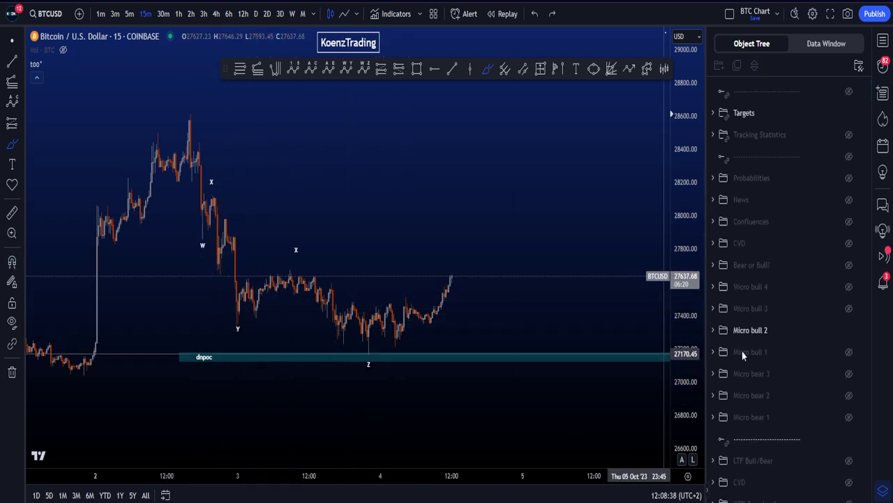
Step: Switch from the Micro bull 2 drawings to the Micro bull 3 count and trace its A-B-C path with a removable brush stroke
left_click(849, 310)
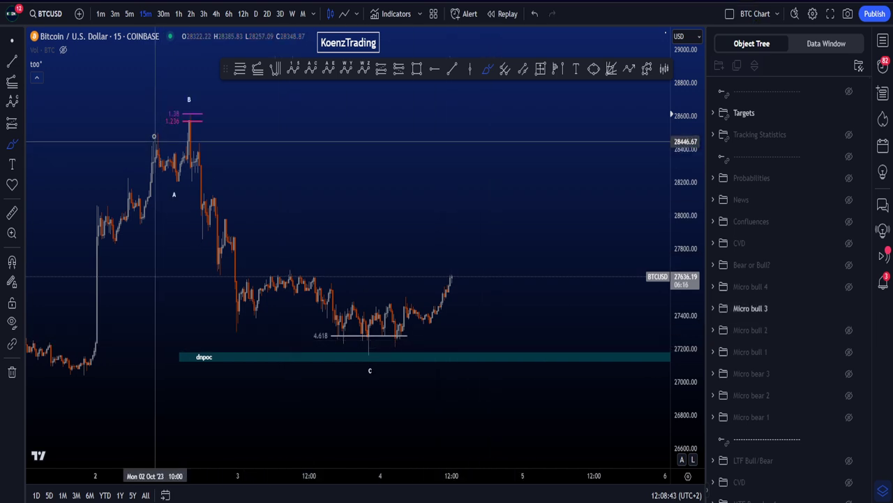
mouse_move(154, 136)
left_mouse_down()
mouse_move(173, 180)
mouse_move(189, 129)
mouse_move(364, 356)
left_mouse_up()
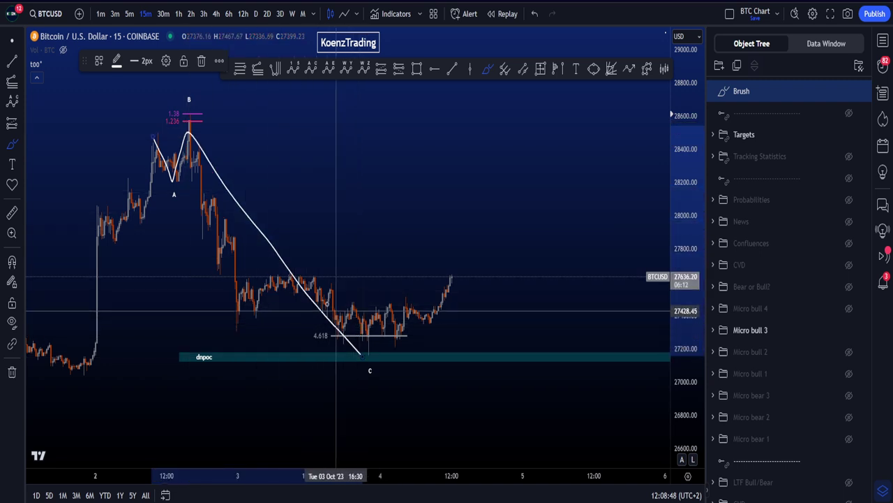
key("ctrl+z")
Step: Encircle the 1.236 and 1.38 extension levels at B, mark the swing down to A, and undo the brush strokes
left_click_drag(210, 108, 154, 126)
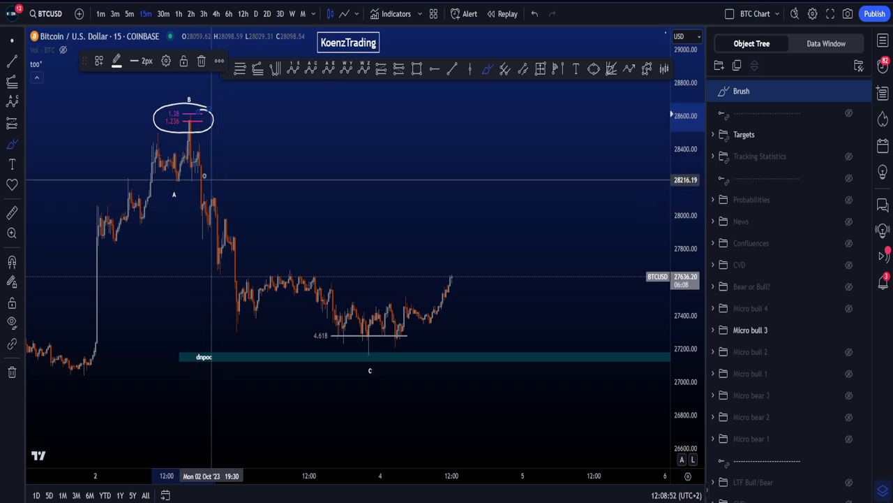
key("ctrl+z")
left_click_drag(184, 133, 176, 98)
key("ctrl+z")
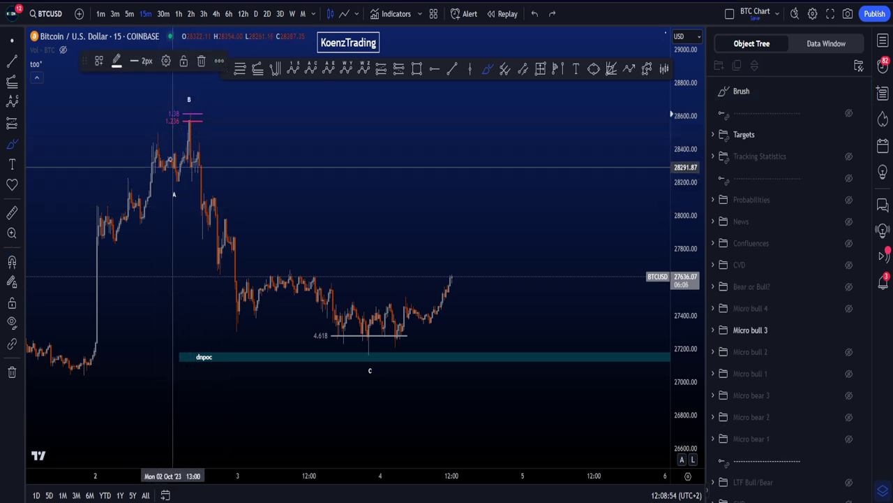
mouse_move(159, 127)
left_mouse_down()
mouse_move(157, 144)
mouse_move(183, 170)
left_mouse_up()
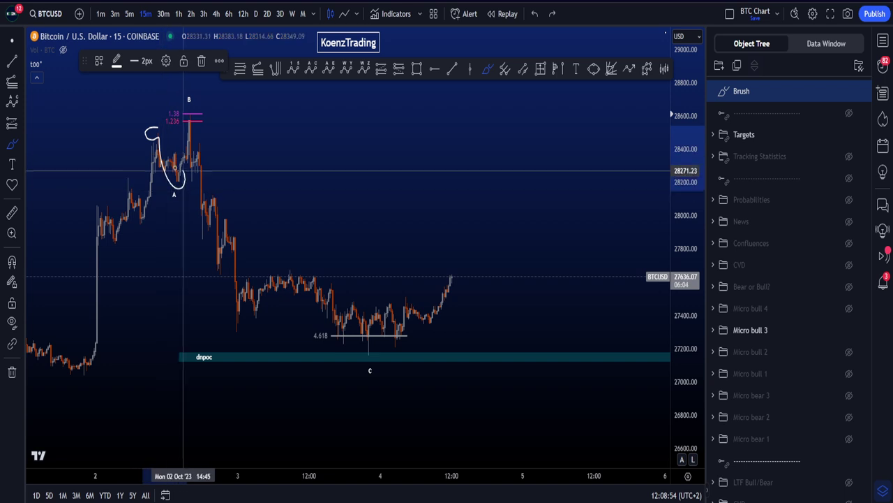
key("ctrl+z")
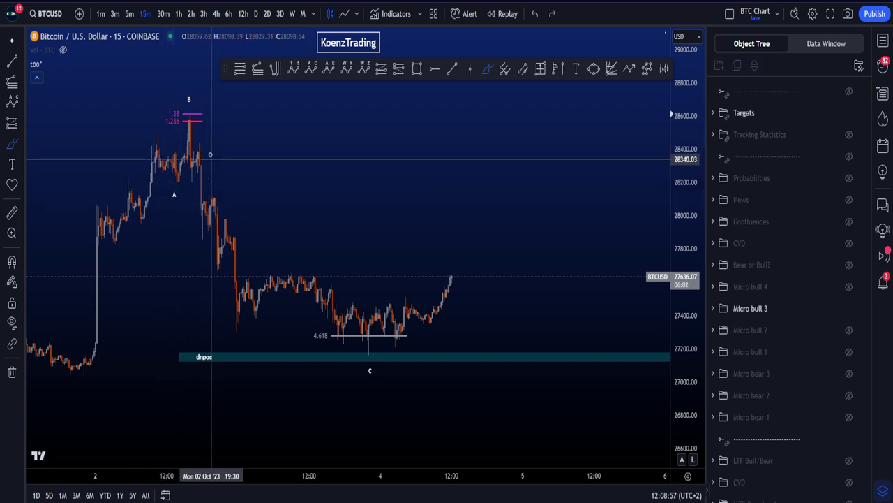
Step: Trace the decline from B to C and the short dip into A with temporary brush strokes, undoing each one
left_click_drag(193, 126, 354, 323)
key("ctrl+z")
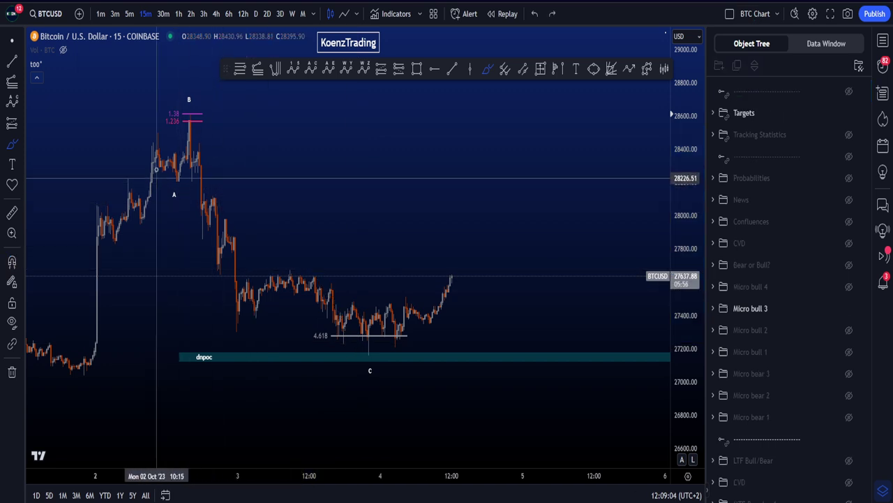
left_click_drag(154, 143, 174, 178)
key("ctrl+z")
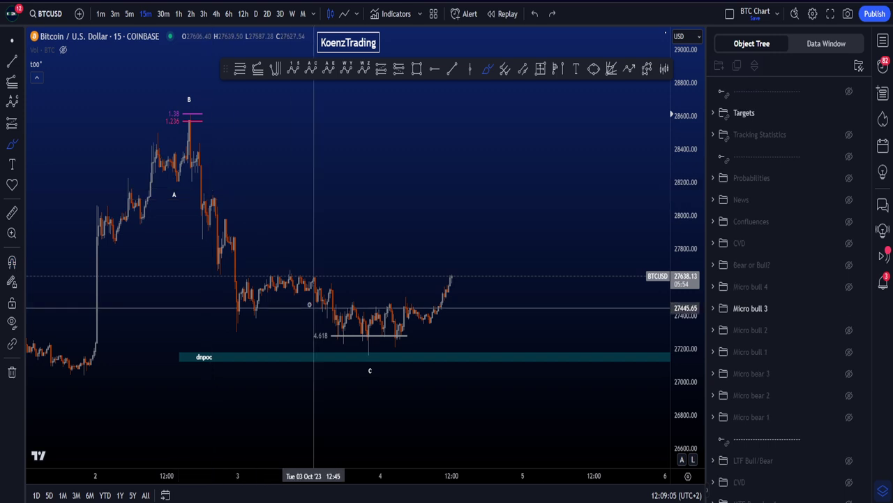
left_click_drag(193, 145, 320, 269)
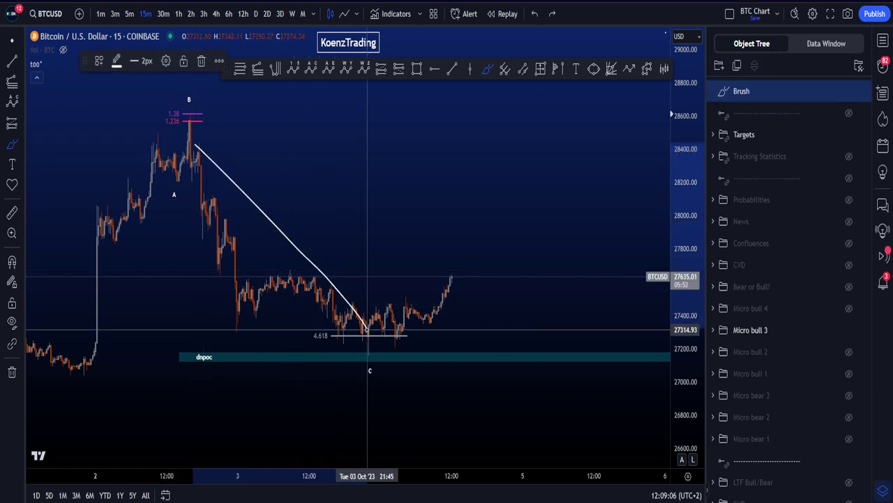
key("ctrl+z")
Step: Encircle the 4.618 extension level, the C label and the lows around the 4.618 line, undoing each brush mark
left_click_drag(325, 323, 323, 326)
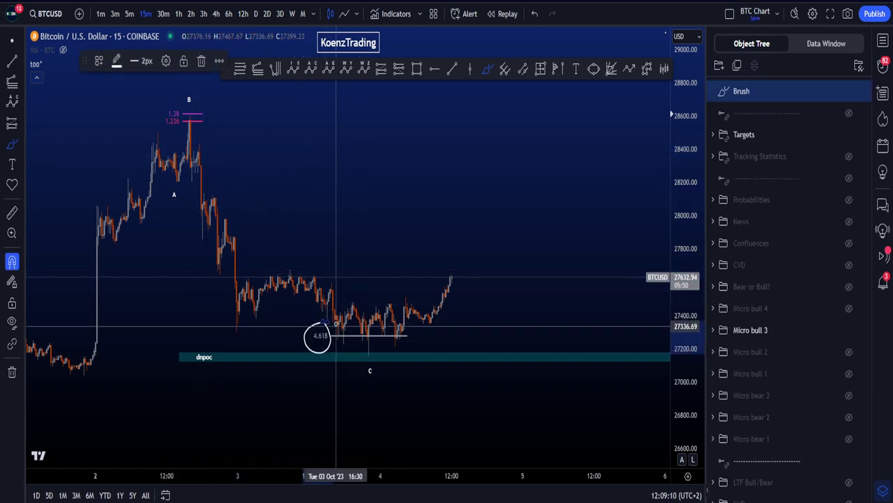
key("ctrl+z")
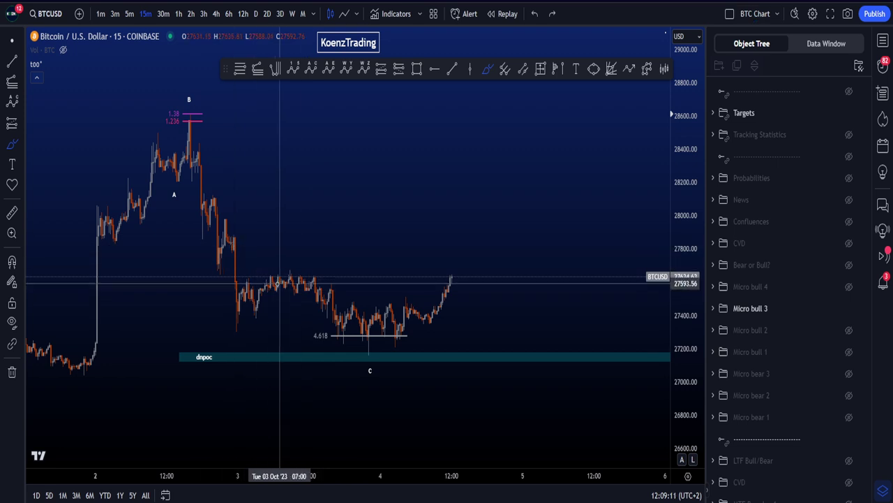
left_click_drag(377, 357, 376, 356)
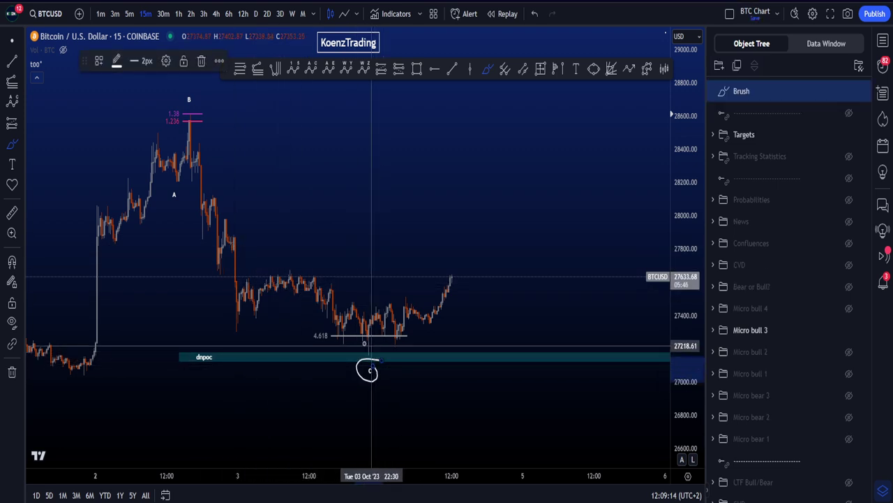
key("ctrl+z")
left_click_drag(334, 334, 332, 333)
key("ctrl+z")
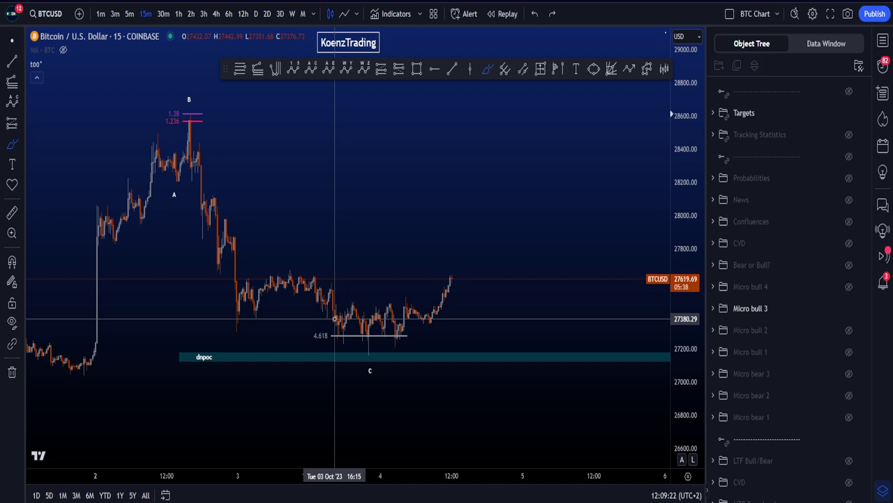
mouse_move(325, 325)
left_mouse_down()
mouse_move(319, 339)
mouse_move(324, 325)
left_mouse_up()
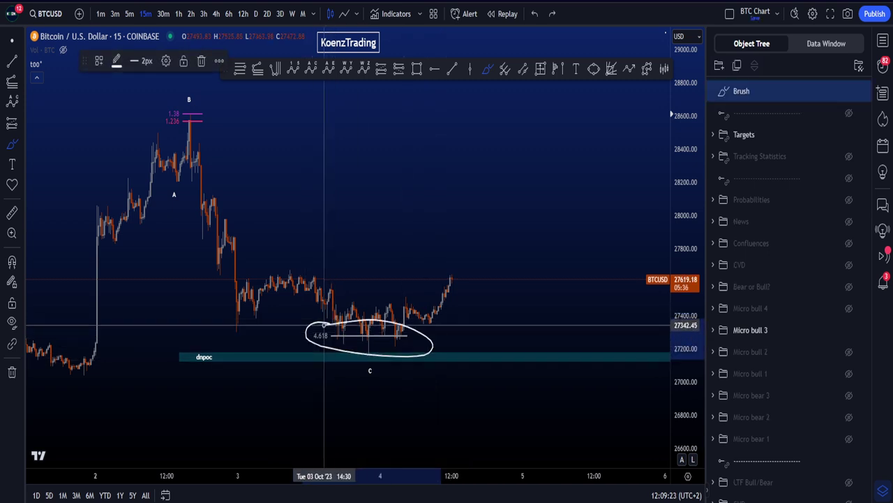
key("ctrl+z")
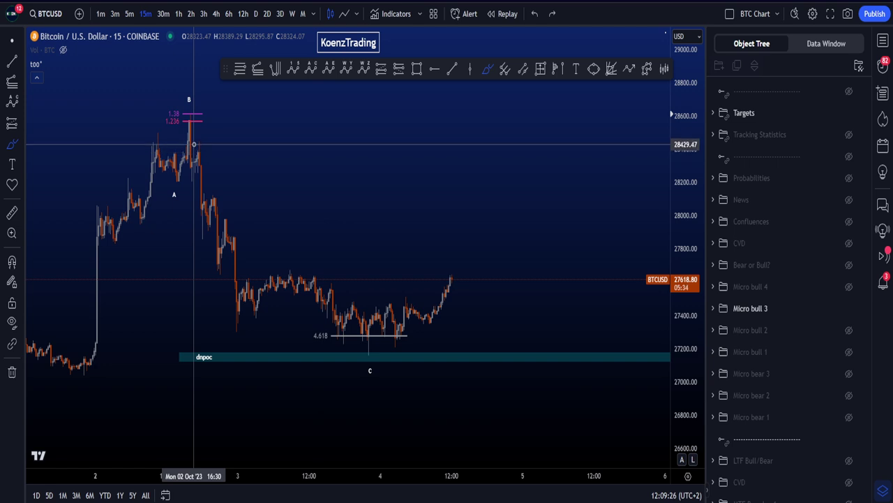
Step: Compare the long B-to-C drop with the small swing down to A using two brush strokes, undoing both
mouse_move(195, 145)
left_mouse_down()
mouse_move(324, 263)
mouse_move(377, 345)
left_mouse_up()
key("ctrl+z")
left_click_drag(156, 152, 180, 189)
key("ctrl+z")
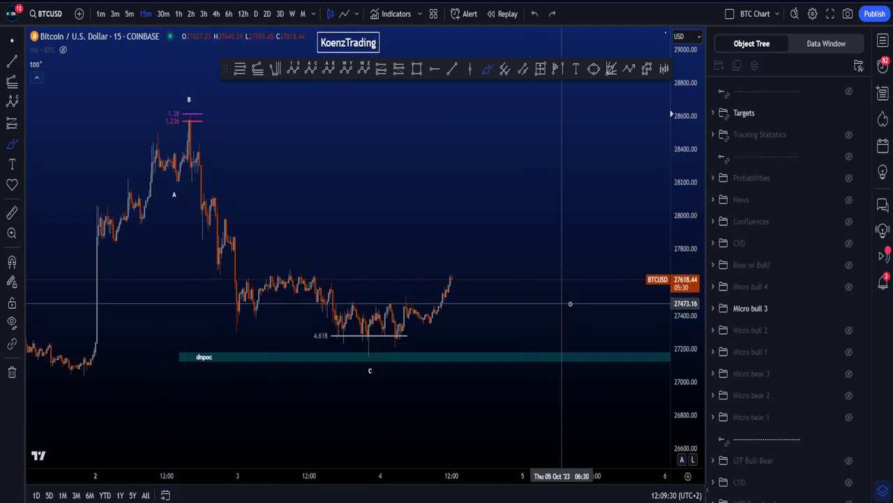
Step: Switch to the Micro bull 4 count and trace its zigzag decline from the peak through A to C with removable brush strokes
left_click(849, 286)
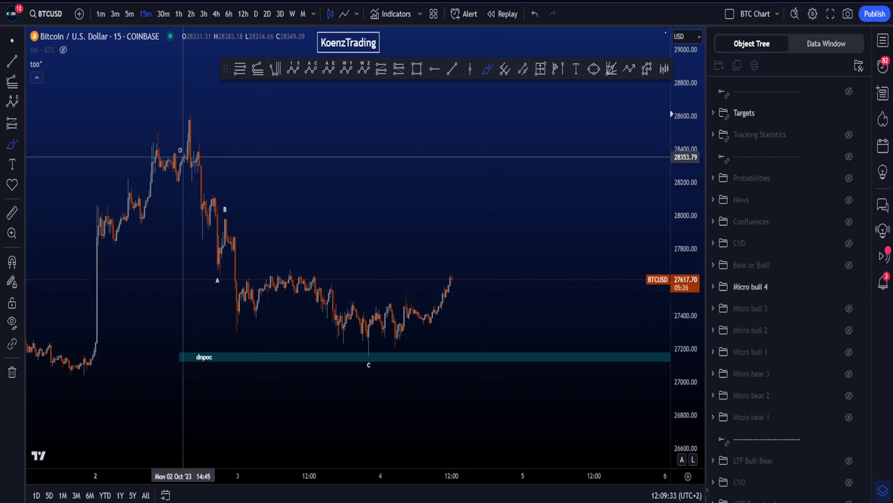
left_click_drag(187, 129, 201, 169)
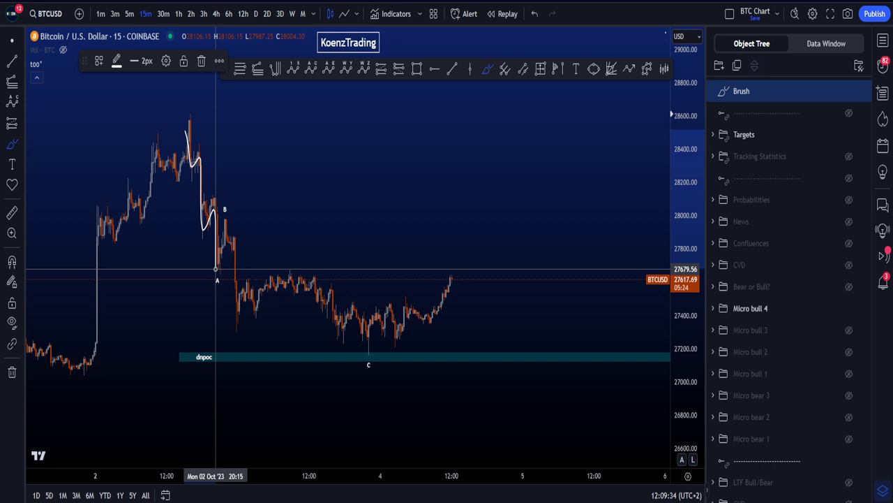
mouse_move(215, 269)
left_mouse_down()
mouse_move(233, 221)
mouse_move(217, 230)
mouse_move(229, 241)
mouse_move(238, 309)
mouse_move(301, 277)
mouse_move(360, 342)
left_mouse_up()
key("ctrl+z")
key("ctrl+z")
Step: Sketch the swings from B to C with converging wedge boundaries above and below them, and undo all the strokes
mouse_move(221, 215)
left_mouse_down()
mouse_move(236, 309)
mouse_move(323, 299)
mouse_move(368, 352)
left_mouse_up()
key("ctrl+z")
mouse_move(223, 222)
left_mouse_down()
mouse_move(248, 309)
mouse_move(293, 274)
mouse_move(335, 343)
mouse_move(357, 311)
mouse_move(373, 357)
left_mouse_up()
left_click_drag(293, 263, 381, 326)
left_click_drag(236, 316, 393, 360)
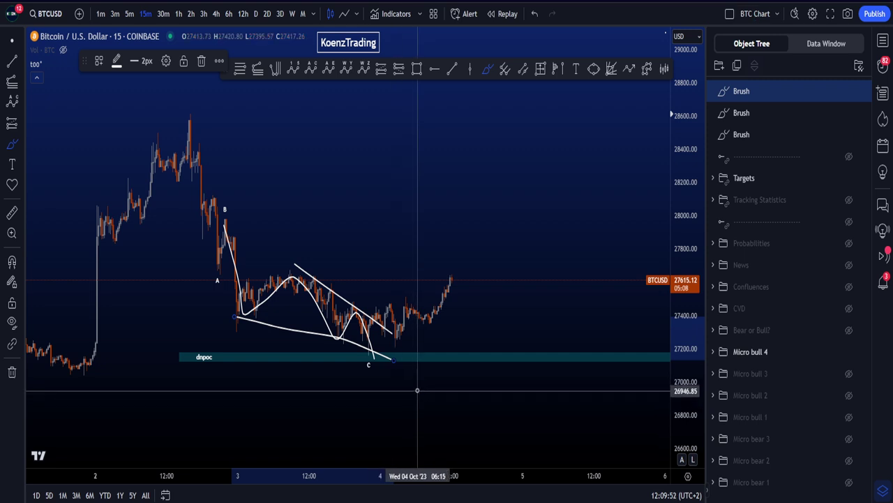
key("ctrl+z")
key("ctrl+z")
key("ctrl+z")
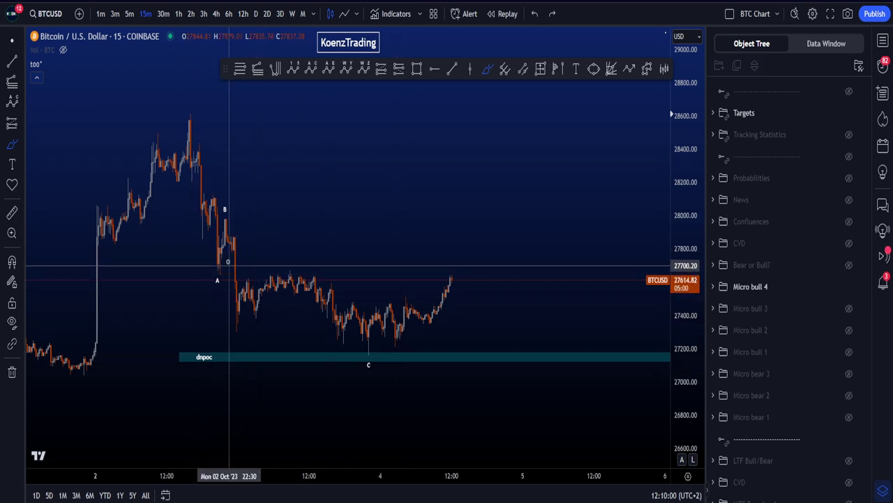
Step: Sketch the upper and lower wedge boundaries again plus the rebound curve from the C lows, undoing all the strokes
left_click_drag(307, 265, 396, 342)
left_click_drag(230, 319, 425, 388)
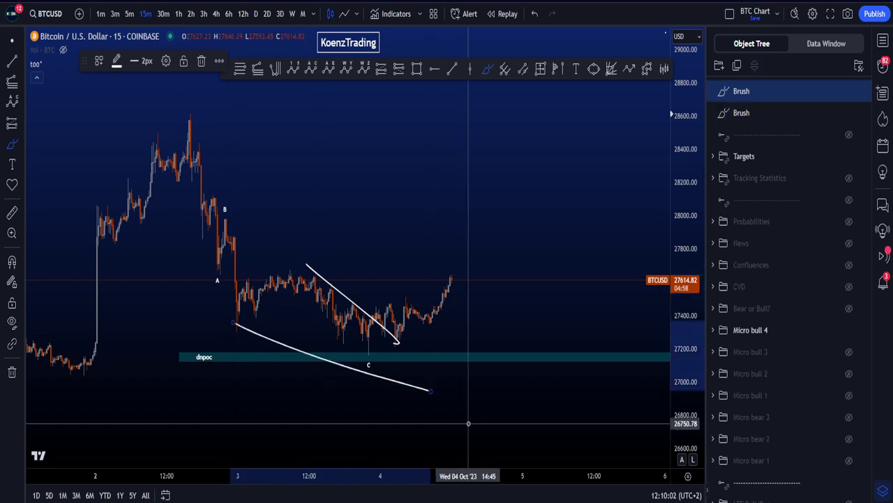
key("ctrl+z")
key("ctrl+z")
left_click_drag(340, 337, 449, 299)
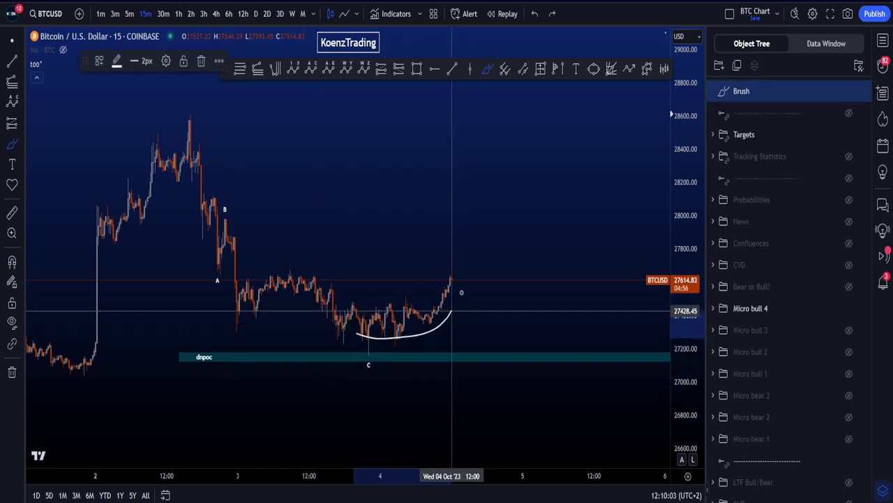
key("ctrl+z")
Step: Replace the Micro bull 4 drawings with the Bear or Bull? group and encircle the whole decline with a removable brush stroke
left_click(849, 286)
left_click(848, 265)
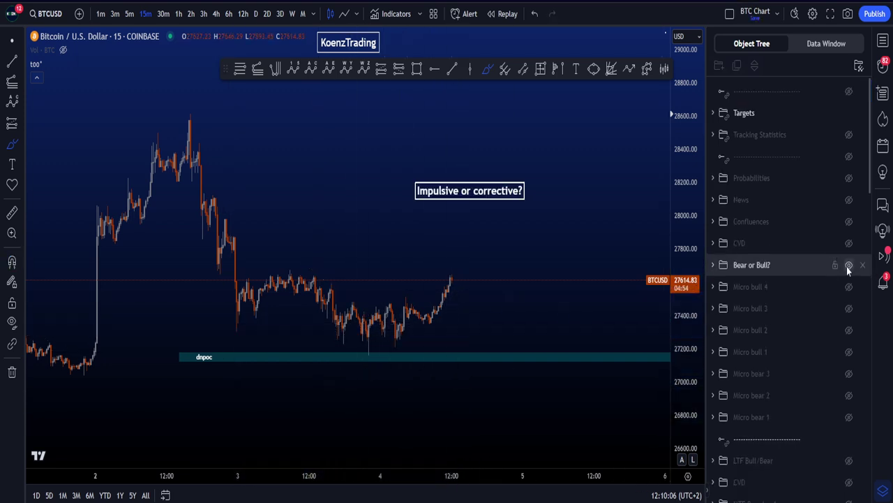
mouse_move(195, 122)
left_mouse_down()
mouse_move(389, 311)
mouse_move(269, 349)
mouse_move(165, 183)
mouse_move(200, 128)
left_mouse_up()
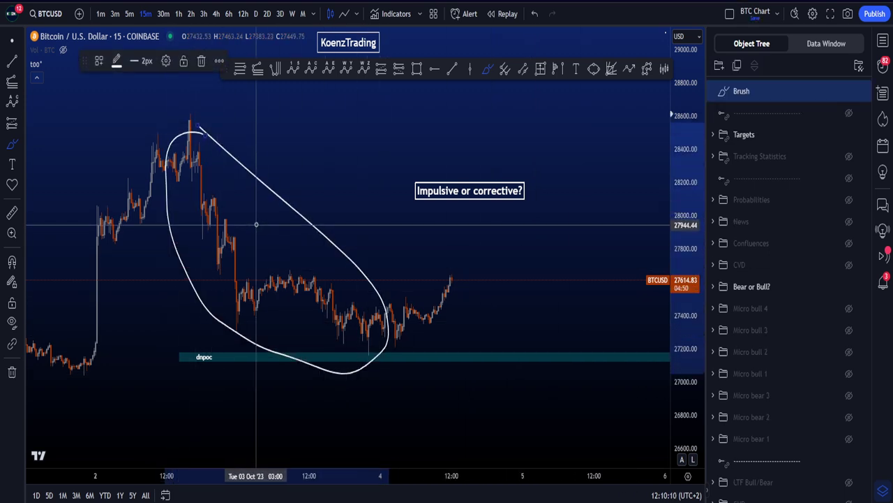
key("ctrl+z")
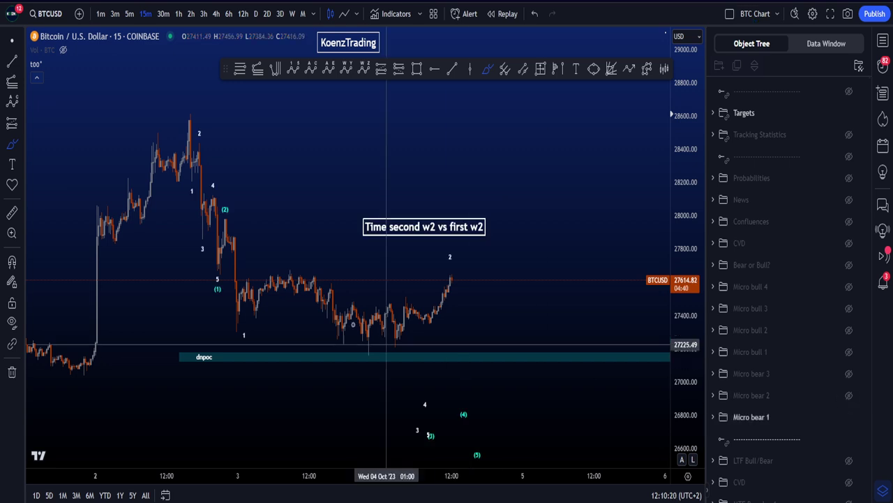
Step: Encircle the second wave 2 and the first wave (2) of the Micro bear 1 count, undoing both brush marks
mouse_move(462, 253)
left_mouse_down()
mouse_move(351, 237)
mouse_move(463, 269)
left_mouse_up()
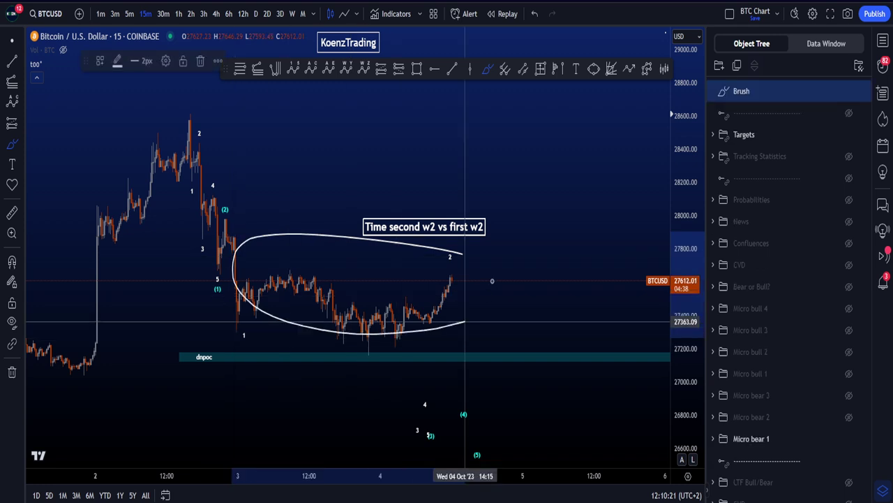
key("ctrl+z")
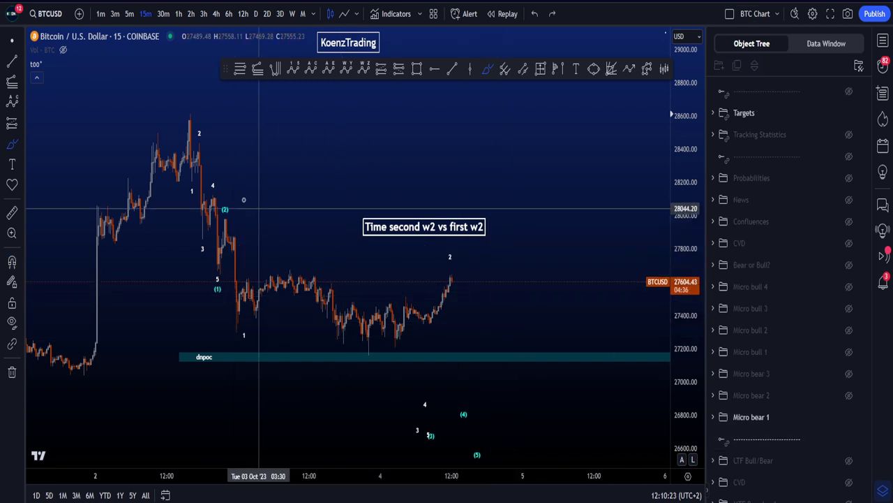
left_click_drag(246, 203, 244, 214)
key("ctrl+z")
Step: Switch from Micro bear 1 to the Micro bear 2 count and circle its waves 4 and 5 with removable brush marks
left_click(849, 416)
left_click(848, 395)
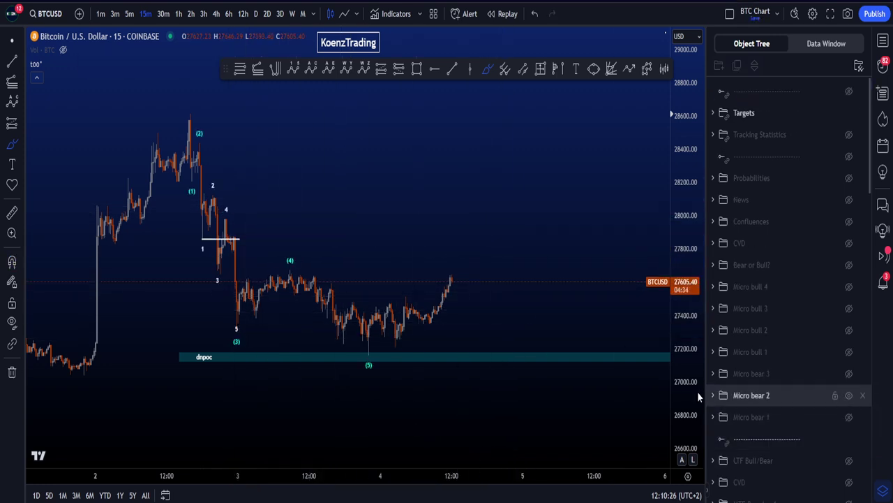
mouse_move(246, 211)
left_mouse_down()
mouse_move(208, 201)
mouse_move(251, 234)
mouse_move(226, 207)
left_mouse_up()
key("ctrl+z")
mouse_move(249, 333)
left_mouse_down()
mouse_move(240, 352)
mouse_move(222, 337)
left_mouse_up()
key("ctrl+z")
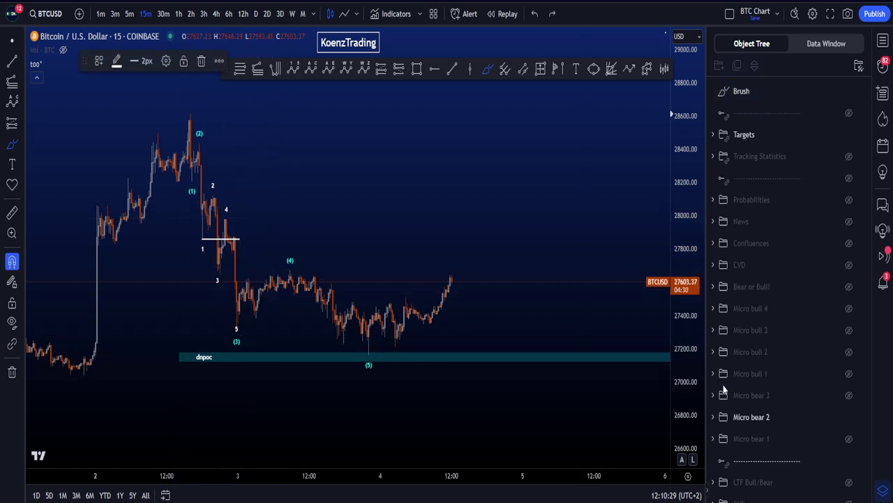
Step: Switch from Micro bear 2 to the Micro bear 3 count and circle its wave 4 with a removable brush mark
left_click(849, 375)
left_click(849, 395)
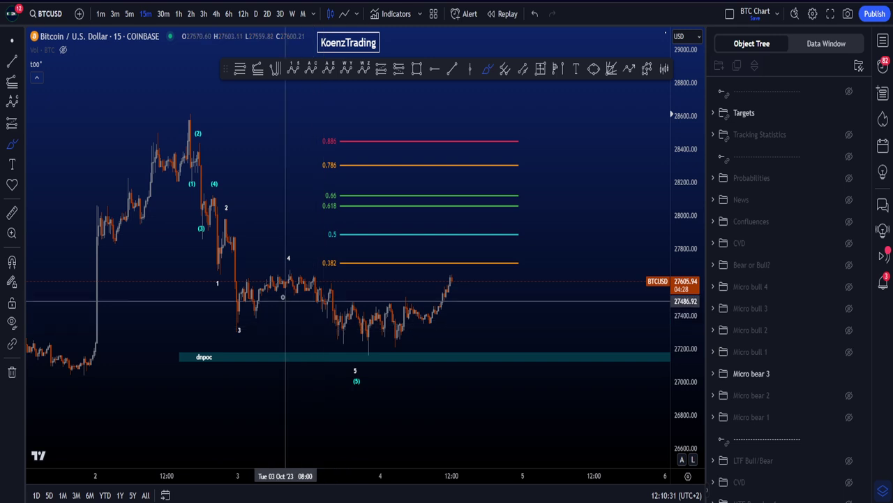
mouse_move(300, 253)
left_mouse_down()
mouse_move(187, 264)
mouse_move(301, 255)
left_mouse_up()
key("ctrl+z")
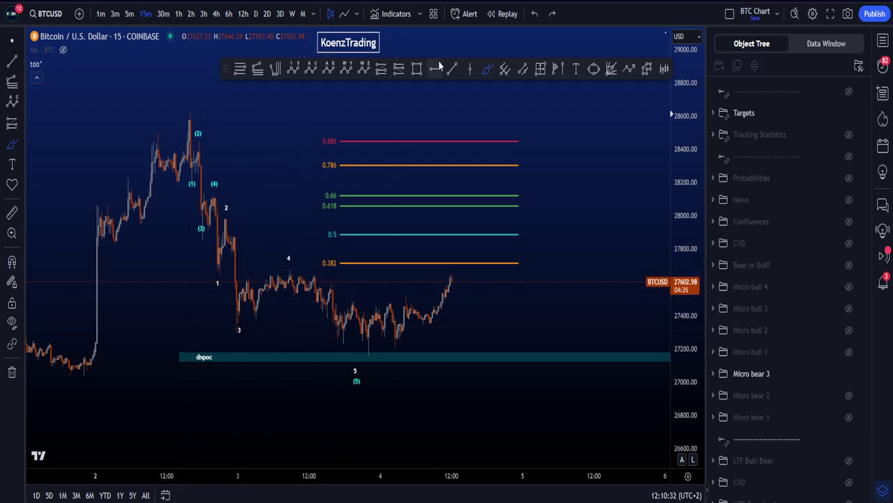
Step: Compare the wave 4 high with the wave 1 low using a temporary horizontal ray from wave 1, and delete the ray
key("alt+j")
left_click(218, 270)
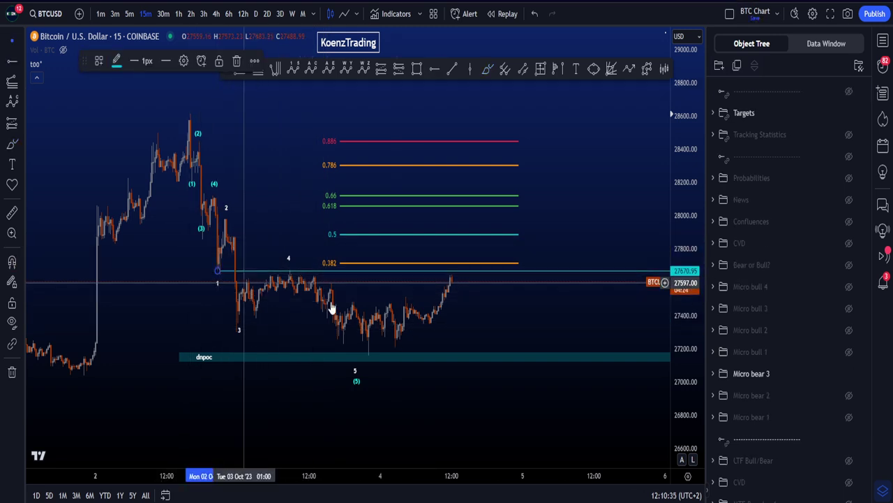
mouse_move(690, 453)
left_mouse_down()
mouse_move(689, 311)
mouse_move(686, 398)
left_mouse_up()
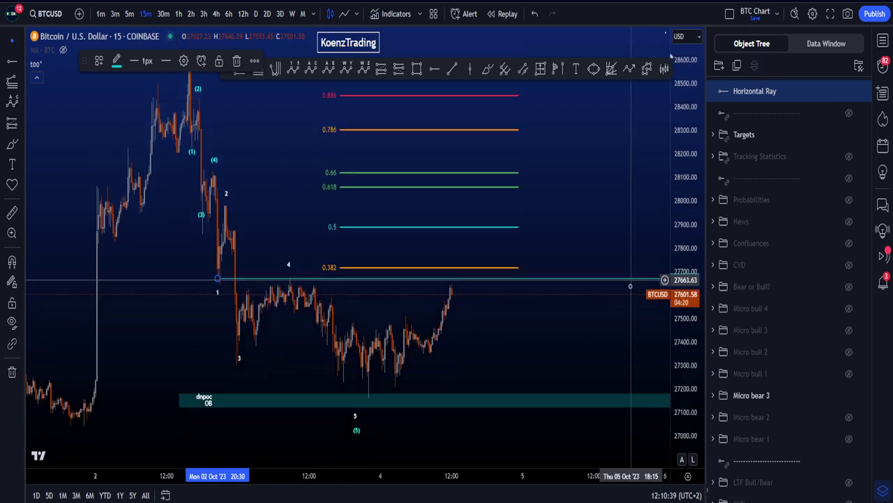
key("Delete")
Step: Hide the Micro bear 3 drawings on the chart
left_click(848, 374)
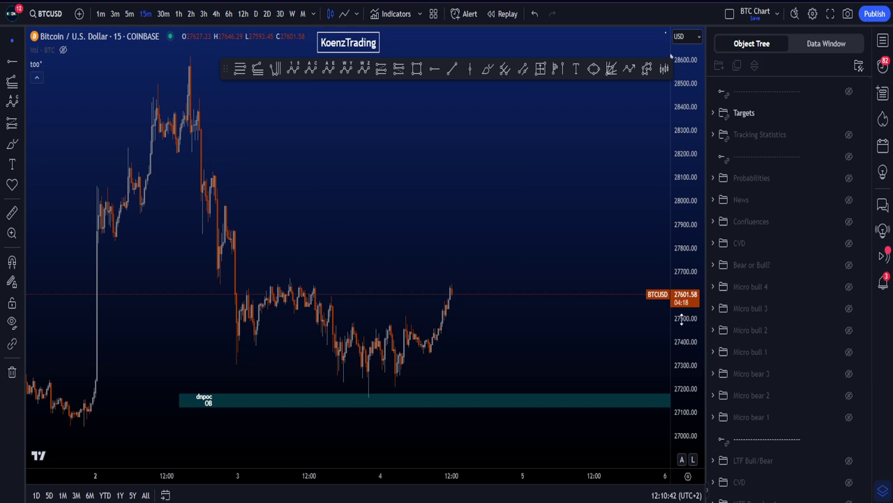
left_click_drag(690, 327, 692, 400)
scroll(535, 314, "down", 1)
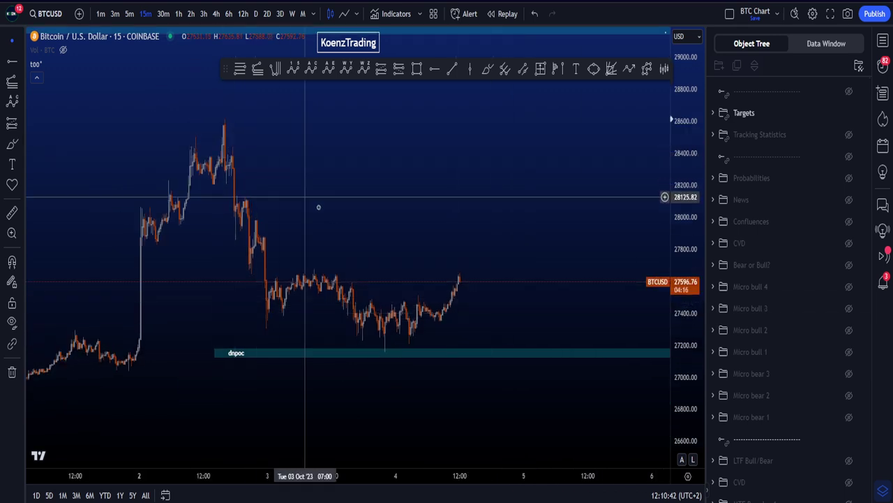
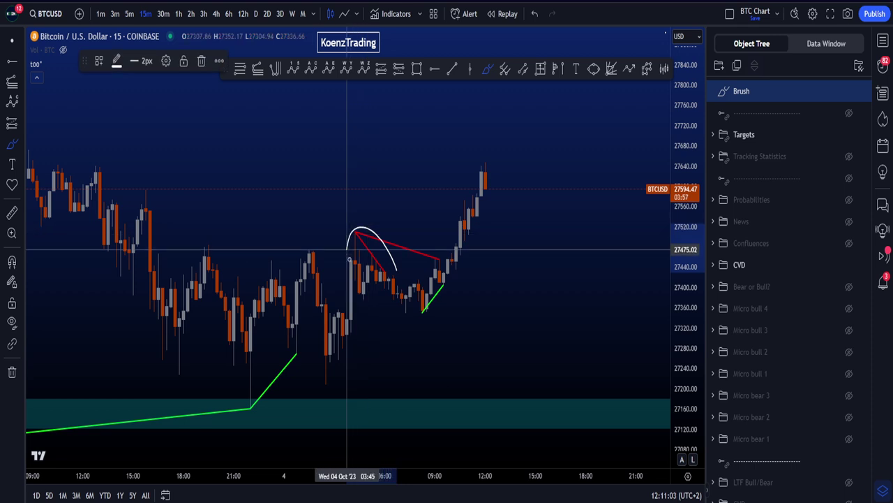
Step: Trace the price decline beside the short red CVD divergence line and the sweep back to its peak, undoing the strokes
left_click_drag(385, 269, 401, 290)
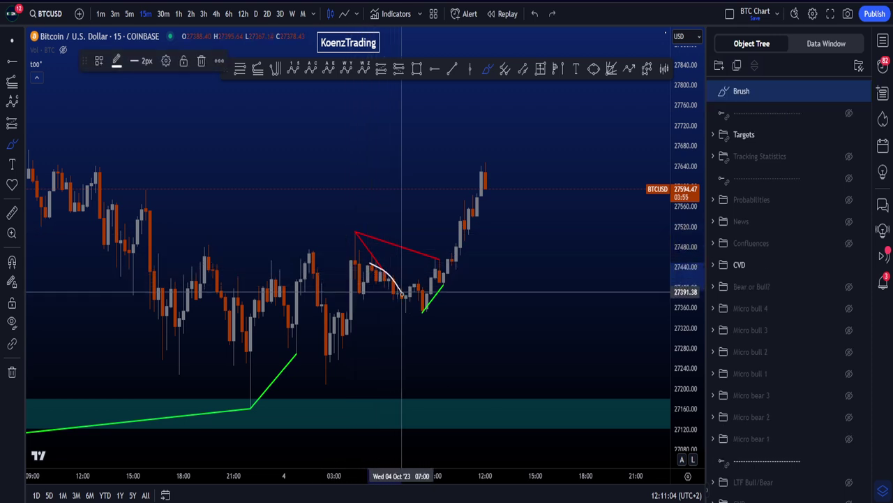
key("ctrl+z")
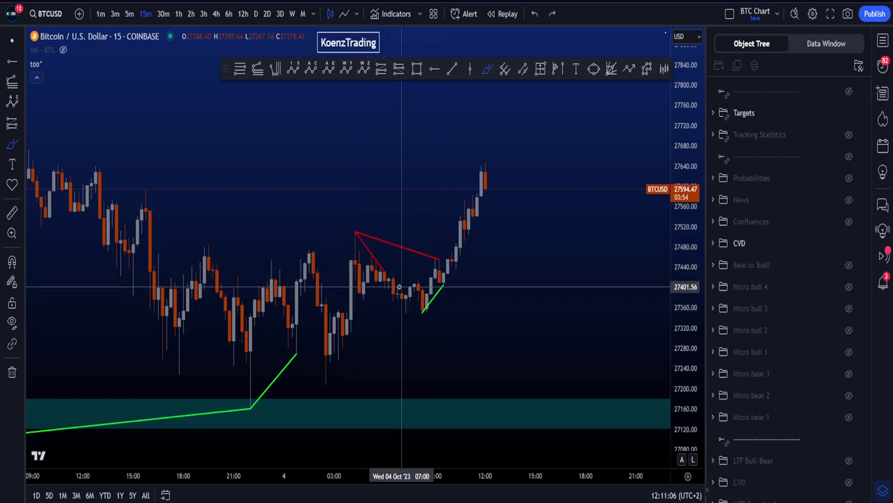
left_click_drag(410, 292, 423, 308)
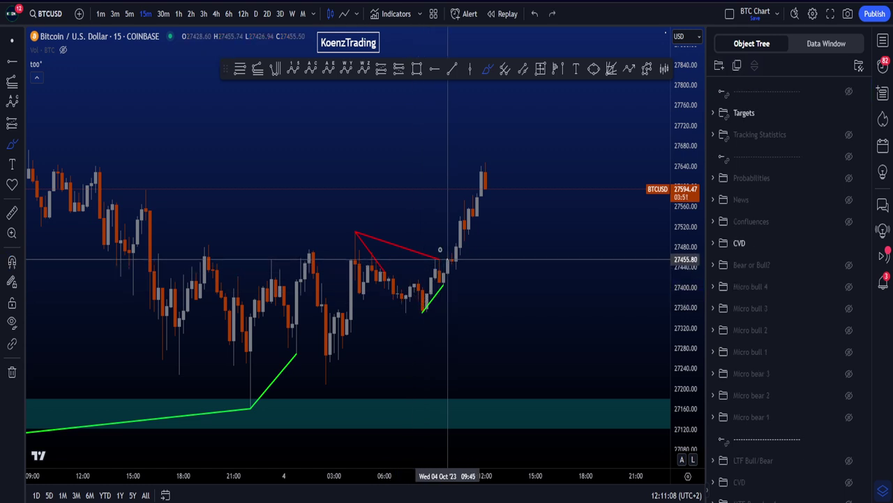
left_click_drag(445, 255, 354, 235)
key("ctrl+z")
Step: Brush a stroke from the recent candles above the green line back to the red divergence peak, and undo it
left_click_drag(685, 386, 685, 341)
scroll(486, 319, "up", 2)
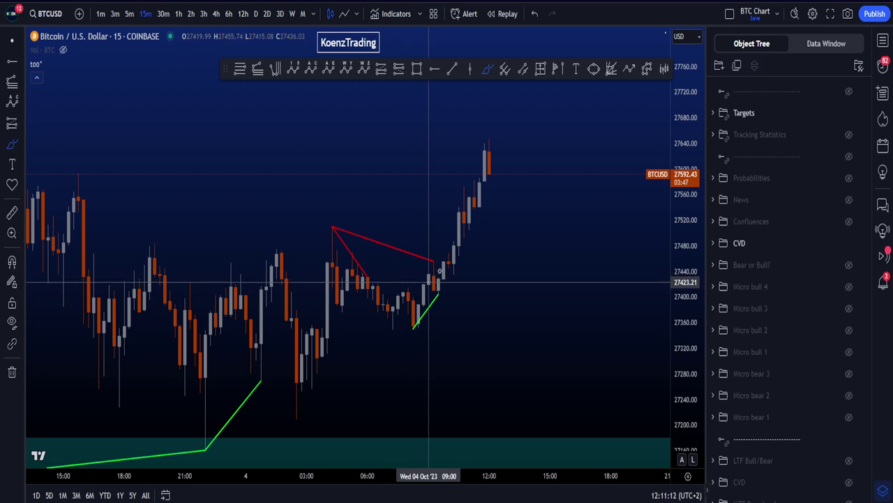
left_click_drag(429, 282, 318, 211)
key("ctrl+z")
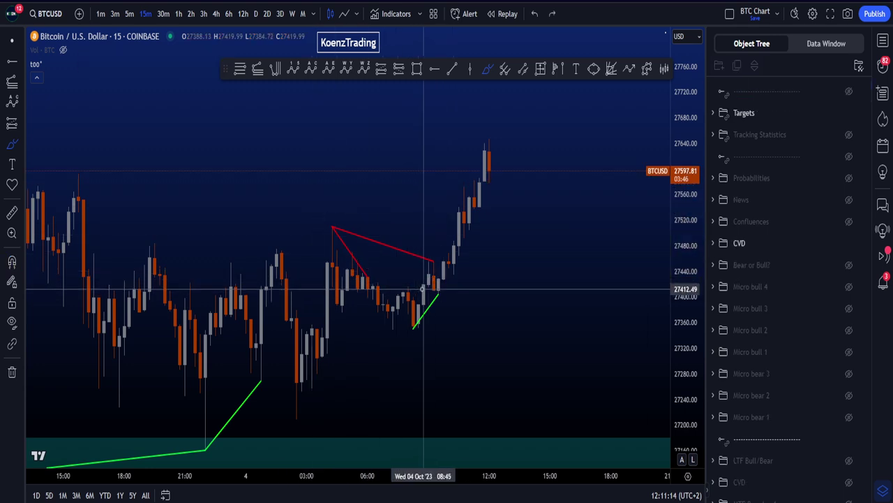
Step: Sweep a brush stroke around the red CVD divergence peak and mark its recent lower high, undoing the strokes
mouse_move(437, 267)
left_mouse_down()
mouse_move(329, 213)
mouse_move(332, 222)
left_mouse_up()
key("ctrl+z")
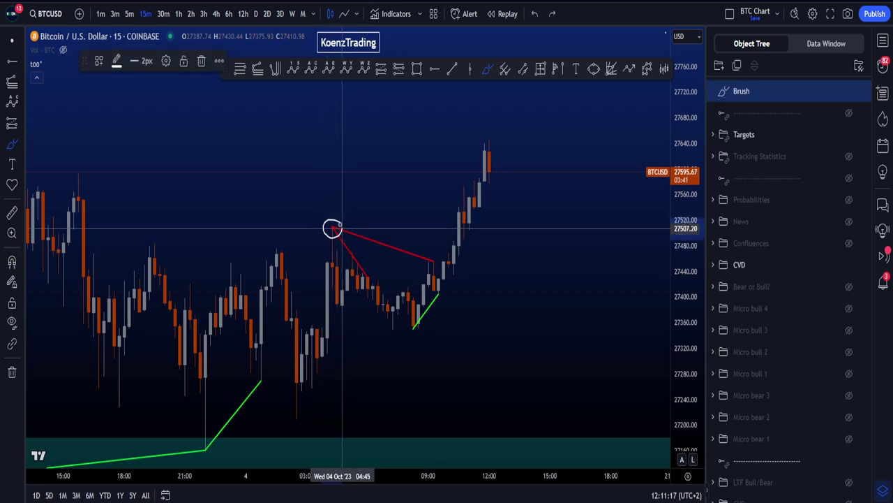
key("ctrl+z")
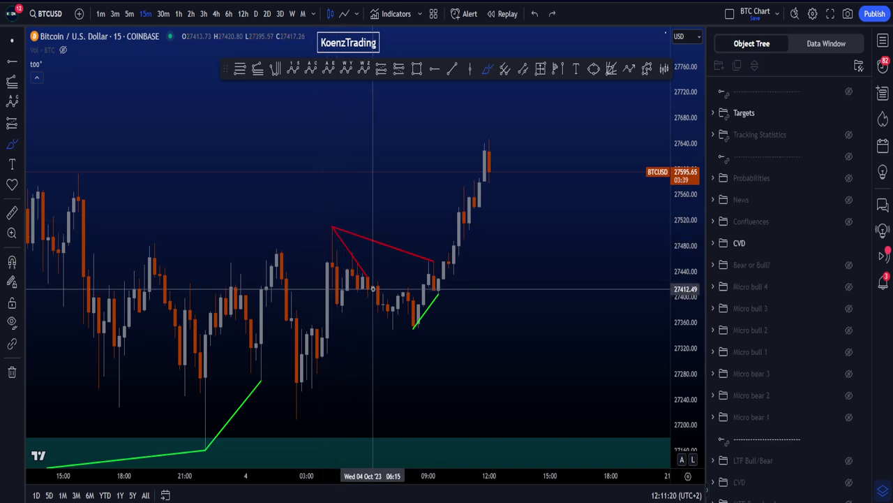
mouse_move(440, 264)
left_mouse_down()
mouse_move(327, 234)
mouse_move(423, 268)
left_mouse_up()
key("ctrl+z")
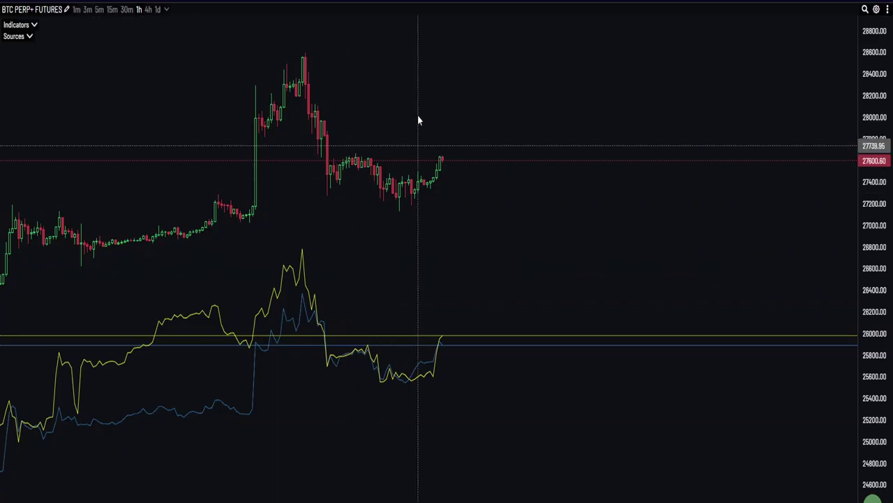
Step: Switch to the BTC PERP+ FUTURES chart, set it to 5m, and compare the price highs with the CVD lines
left_click(101, 9)
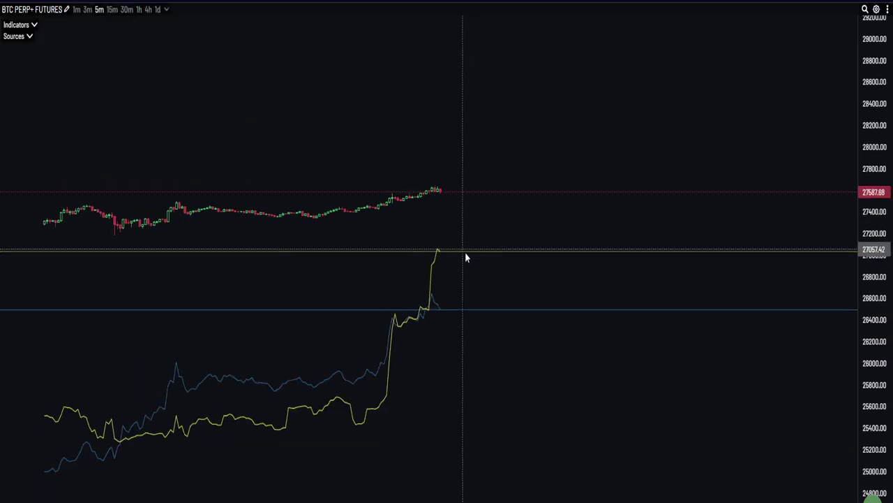
scroll(464, 252, "down", 6)
left_click_drag(869, 335, 852, 119)
left_click_drag(580, 310, 645, 313)
left_click_drag(875, 437, 873, 265)
scroll(433, 235, "up", 1)
scroll(433, 235, "up", 6)
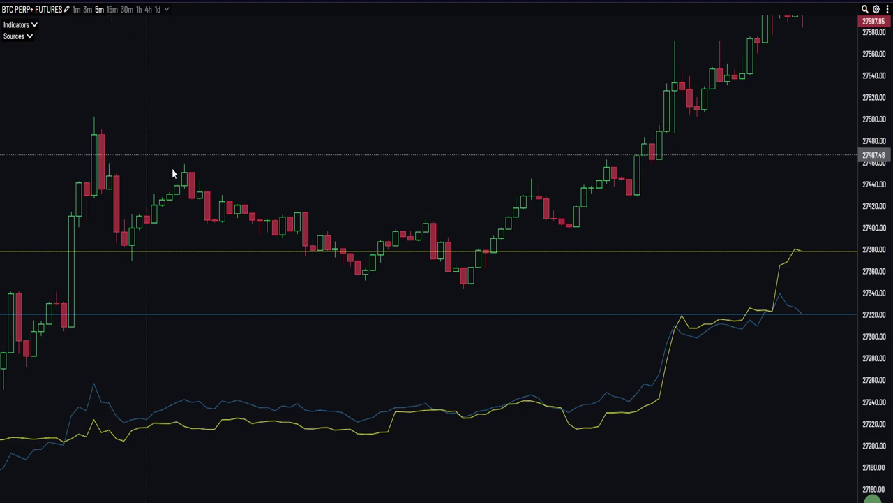
scroll(157, 311, "up", 2)
scroll(209, 305, "up", 3)
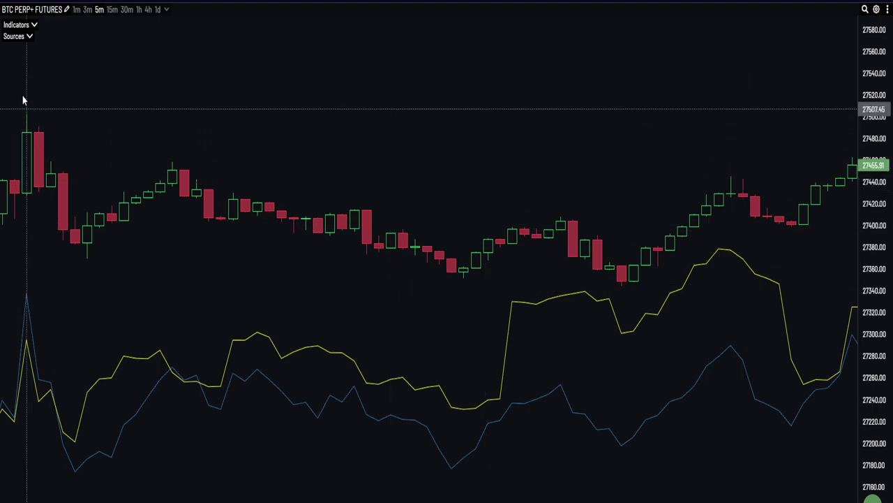
scroll(299, 186, "down", 6)
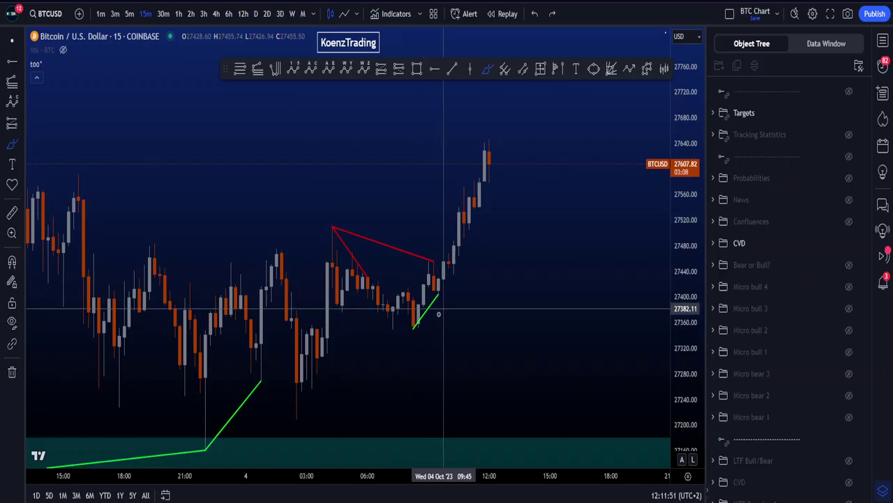
Step: Mark the ends of the short green CVD divergence line, compare its lows with the futures CVD chart, and remove the strokes
mouse_move(412, 327)
left_mouse_down()
mouse_move(441, 315)
mouse_move(430, 279)
mouse_move(409, 330)
left_mouse_up()
key("Delete")
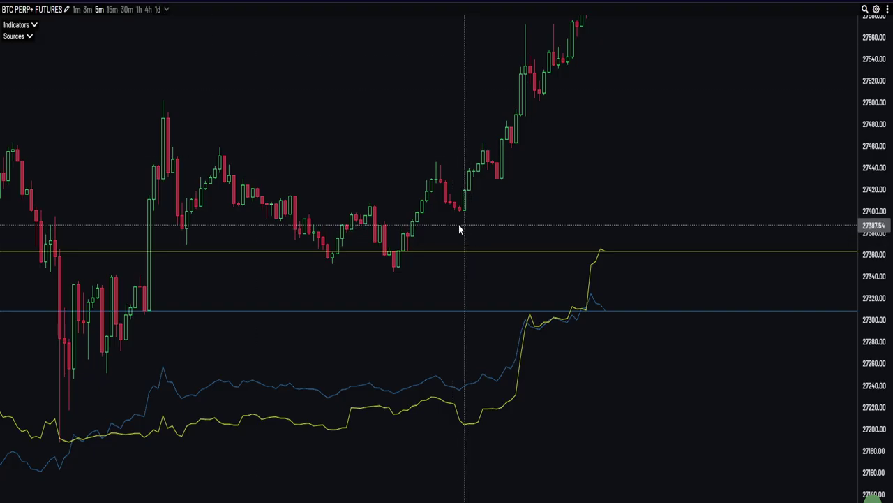
scroll(458, 224, "up", 4)
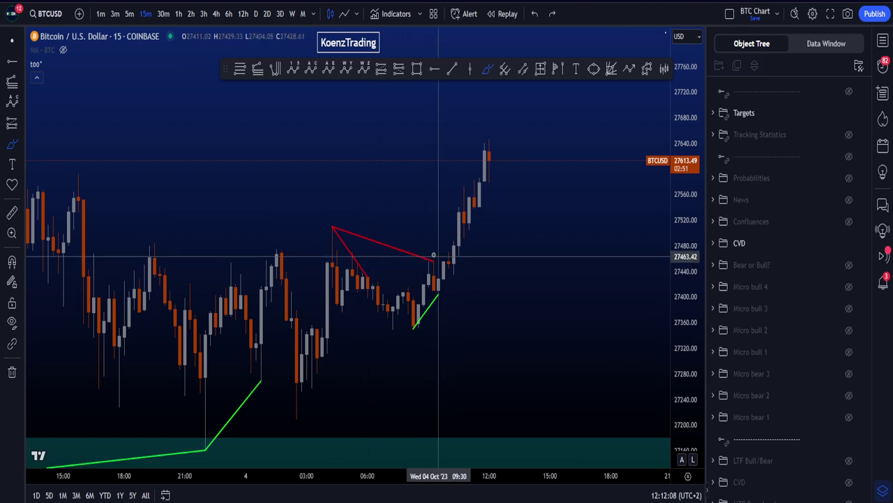
left_click_drag(437, 255, 438, 262)
key("ctrl+z")
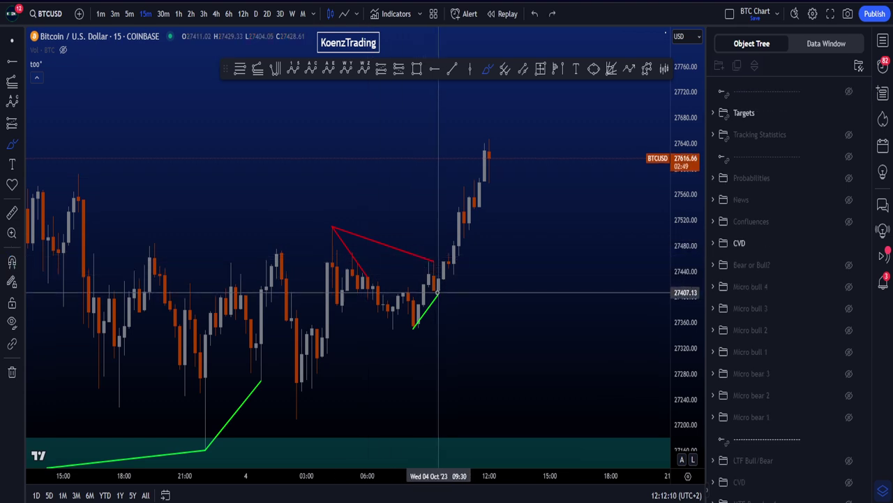
mouse_move(438, 306)
left_mouse_down()
mouse_move(417, 326)
mouse_move(437, 294)
left_mouse_up()
key("ctrl+z")
Step: Brush the rally up from the short green line and a mark at the red divergence peak, undoing each stroke
left_click_drag(689, 262, 689, 374)
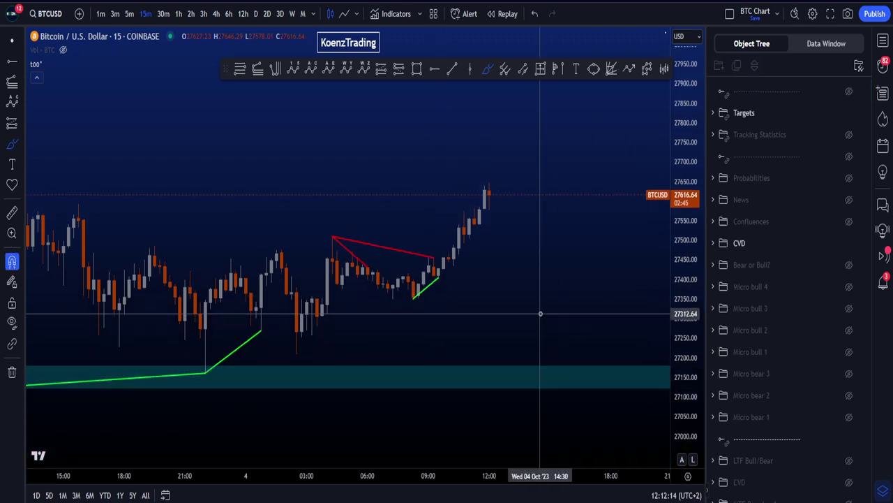
scroll(541, 314, "down", 2)
mouse_move(438, 301)
left_mouse_down()
mouse_move(485, 255)
mouse_move(510, 202)
left_mouse_up()
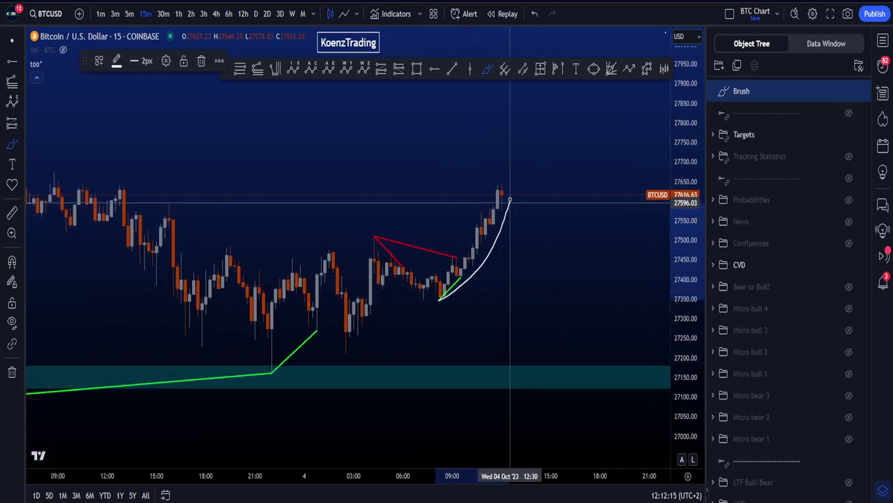
key("ctrl+z")
mouse_move(395, 238)
left_mouse_down()
mouse_move(366, 237)
mouse_move(376, 238)
left_mouse_up()
key("ctrl+z")
left_click_drag(448, 282, 494, 212)
key("ctrl+z")
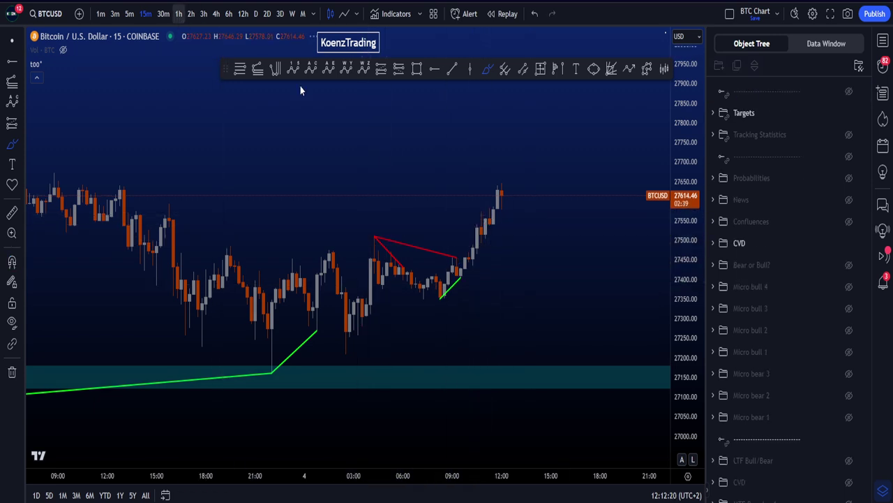
Step: Switch the BTCUSD chart to the 1-hour timeframe and frame the long green CVD divergence line with the preceding price peak
left_click_drag(686, 136, 626, 321)
scroll(626, 321, "down", 3)
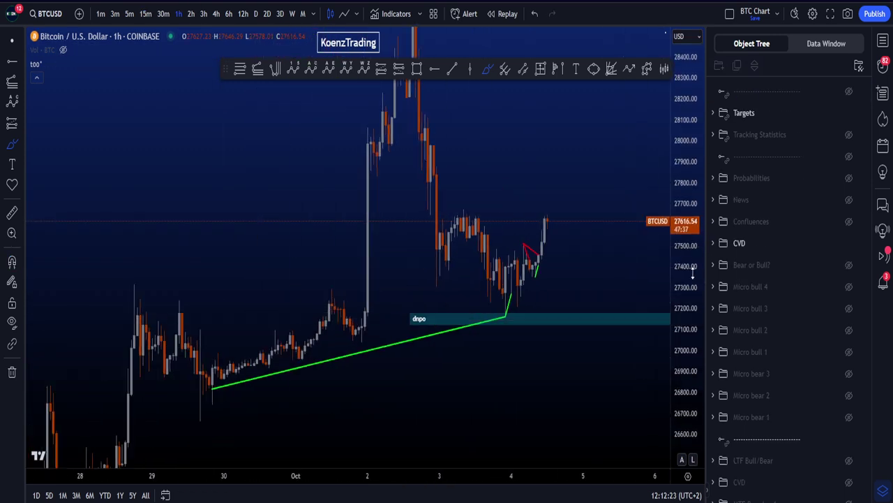
left_click_drag(691, 276, 671, 360)
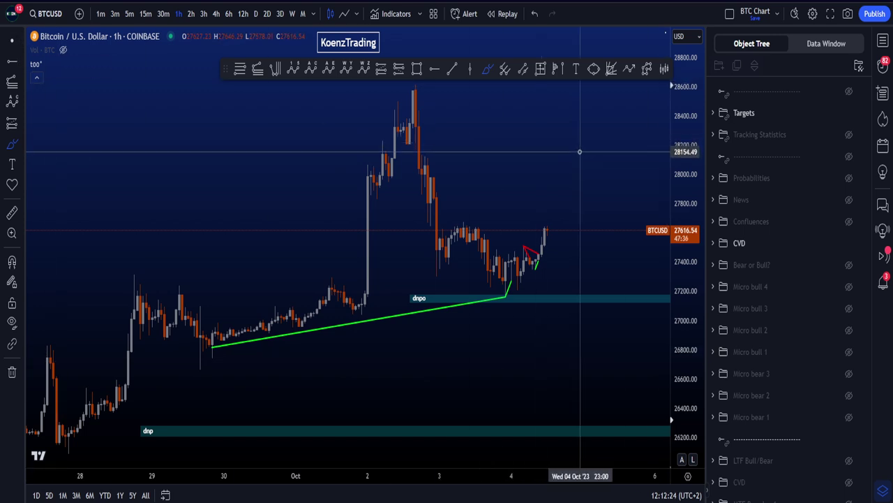
left_click_drag(569, 157, 520, 183)
Step: Circle both ends of the long green CVD divergence line in one brush stroke, and undo it
left_click(487, 68)
mouse_move(188, 344)
left_mouse_down()
mouse_move(149, 381)
mouse_move(180, 352)
mouse_move(479, 300)
mouse_move(462, 328)
left_mouse_up()
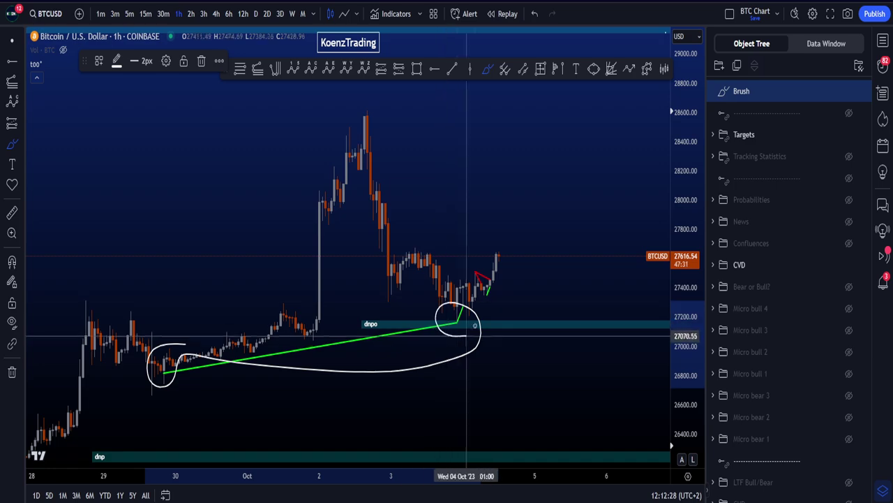
key("ctrl+z")
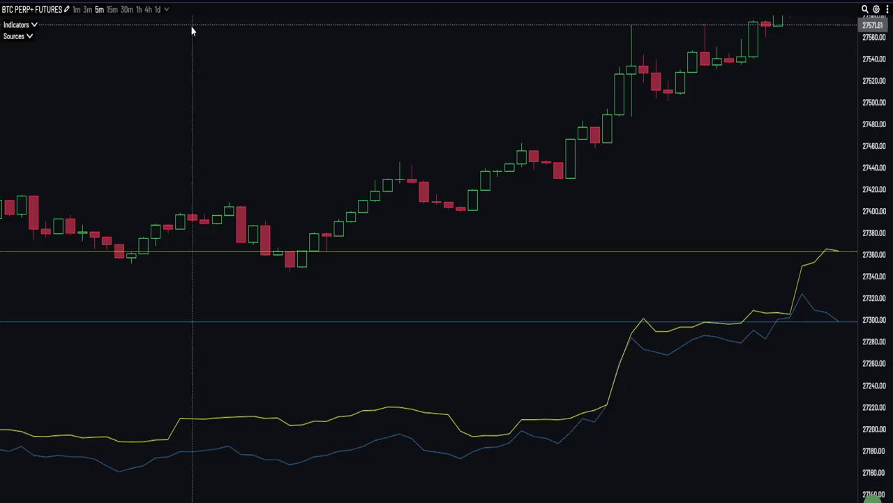
Step: Switch to the BTC PERP+ FUTURES chart, set it to 1h, and compare the recent price lows with the CVD lines
left_click(139, 10)
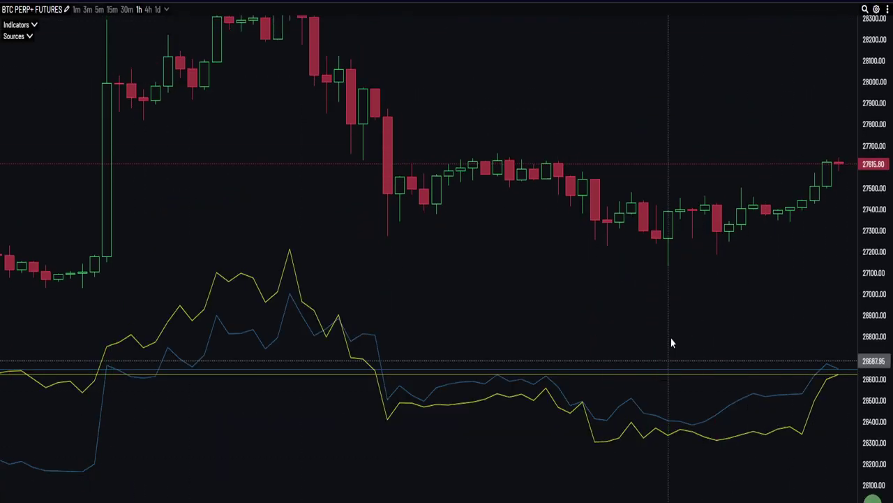
scroll(670, 337, "down", 3)
left_click_drag(668, 309, 564, 268)
scroll(631, 261, "up", 2)
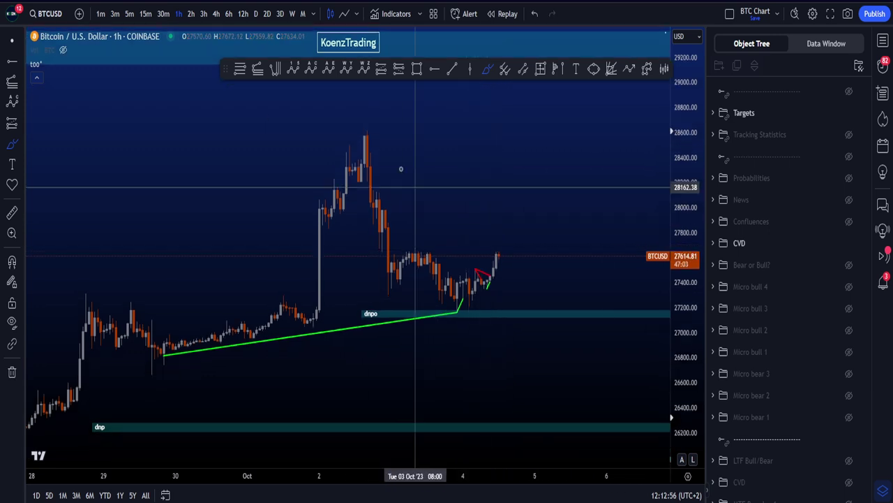
Step: Outline the whole decline from the October 2 peak on the 1-hour BTCUSD chart with the brush, and undo it
mouse_move(391, 131)
left_mouse_down()
mouse_move(313, 183)
mouse_move(378, 135)
mouse_move(369, 237)
mouse_move(532, 338)
mouse_move(524, 135)
mouse_move(379, 131)
mouse_move(550, 210)
mouse_move(366, 314)
mouse_move(494, 134)
left_mouse_up()
key("ctrl+z")
key("ctrl+z")
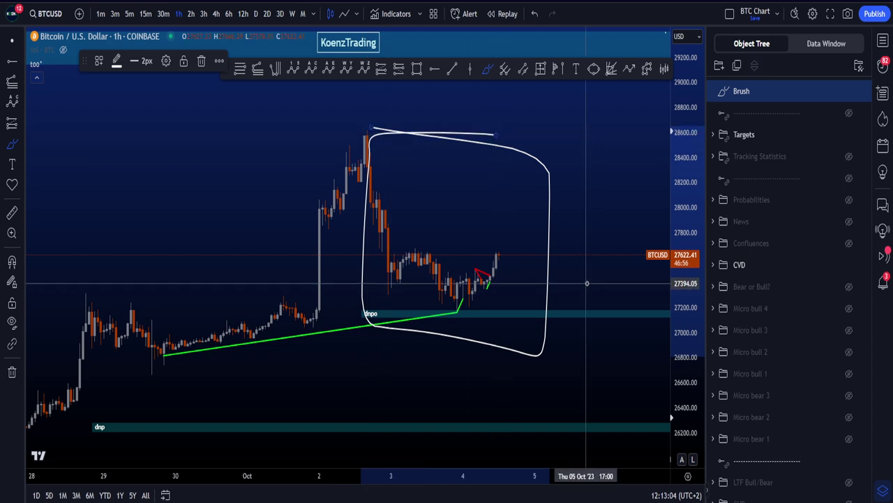
key("ctrl+z")
Step: Circle the start and end of the long green divergence line and mark the price peak between them, undoing the strokes
mouse_move(471, 309)
left_mouse_down()
mouse_move(241, 296)
mouse_move(277, 397)
mouse_move(454, 348)
left_mouse_up()
key("ctrl+z")
left_click_drag(179, 340, 182, 337)
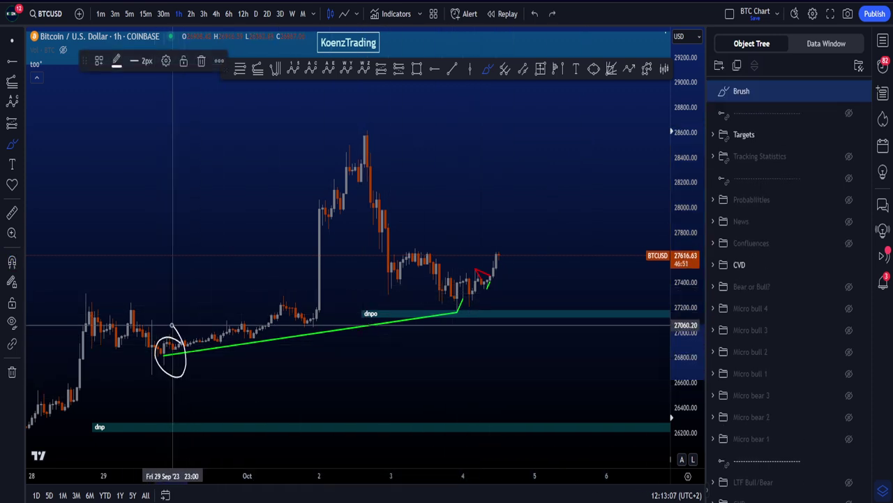
left_click_drag(361, 119, 377, 129)
key("ctrl+z")
key("ctrl+z")
mouse_move(462, 299)
left_mouse_down()
mouse_move(455, 327)
mouse_move(455, 298)
left_mouse_up()
key("ctrl+z")
Step: Brush a box around the price drop between the October 2 peak and the dnpoc zone, and undo it
mouse_move(373, 108)
left_mouse_down()
mouse_move(377, 136)
mouse_move(369, 119)
mouse_move(523, 313)
mouse_move(353, 263)
left_mouse_up()
key("ctrl+z")
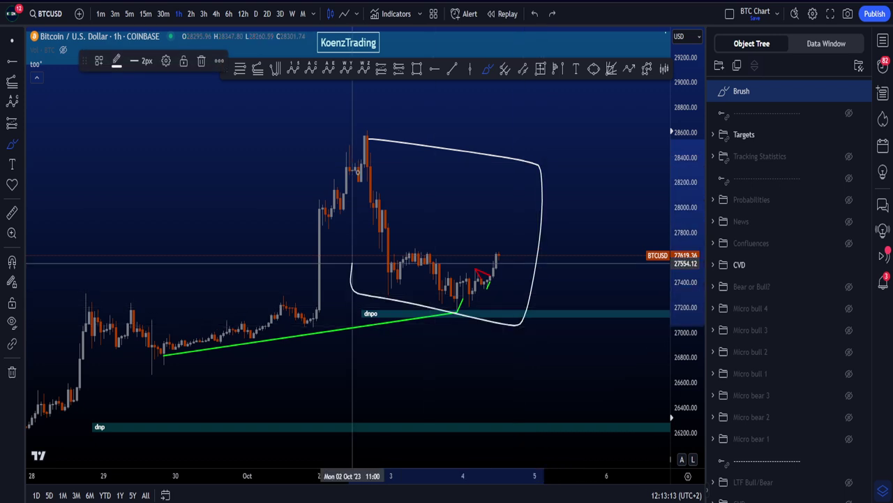
key("ctrl+z")
Step: Encircle the full length of the long green CVD divergence line twice with the brush, undoing each ellipse
mouse_move(457, 305)
left_mouse_down()
mouse_move(175, 369)
mouse_move(476, 322)
left_mouse_up()
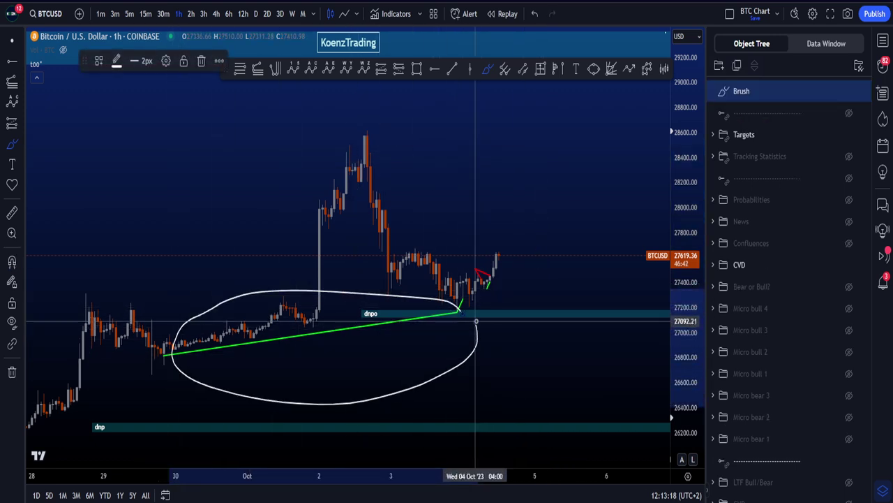
key("ctrl+z")
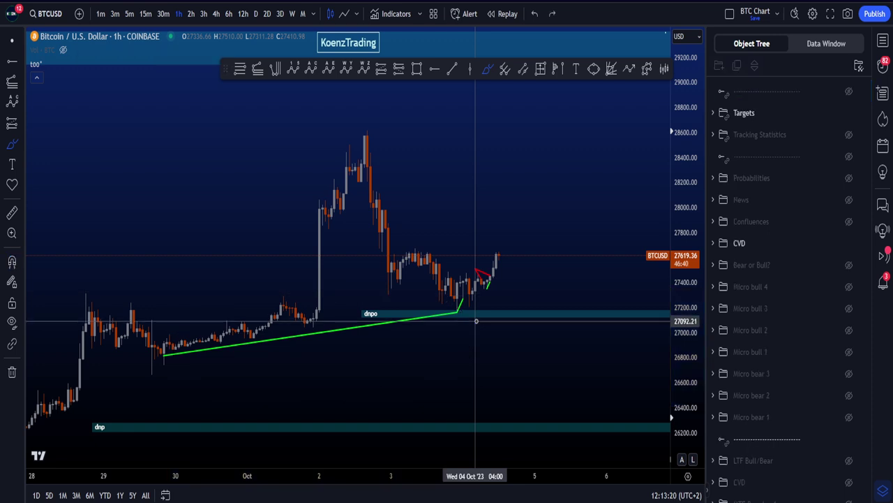
mouse_move(462, 317)
left_mouse_down()
mouse_move(436, 299)
mouse_move(151, 342)
mouse_move(439, 363)
left_mouse_up()
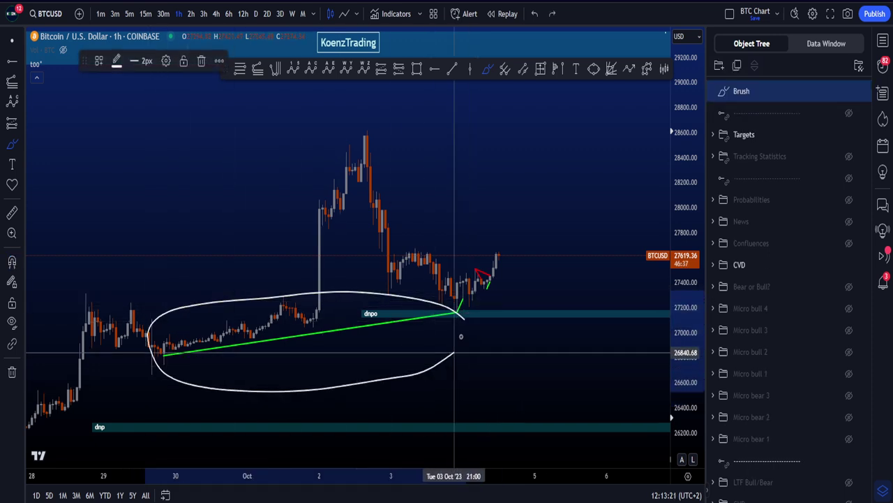
key("ctrl+z")
Step: Brush rising strokes from the recent lows and a short level across the October 2 peak, undoing each one
mouse_move(475, 292)
left_mouse_down()
mouse_move(511, 237)
mouse_move(523, 199)
left_mouse_up()
key("ctrl+z")
left_click_drag(492, 265, 543, 140)
key("ctrl+z")
left_click_drag(333, 130, 330, 130)
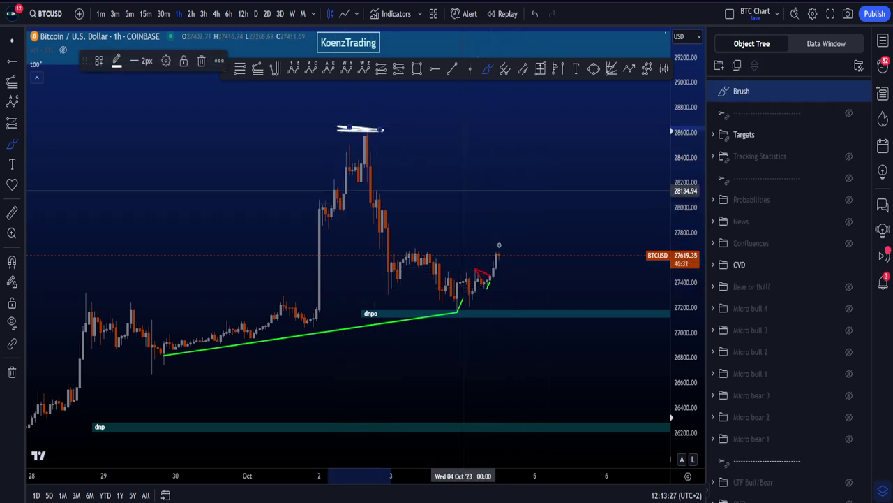
key("ctrl+z")
mouse_move(464, 290)
left_mouse_down()
mouse_move(503, 237)
mouse_move(521, 178)
left_mouse_up()
key("ctrl+z")
mouse_move(377, 130)
left_mouse_down()
mouse_move(345, 130)
mouse_move(381, 129)
left_mouse_up()
key("ctrl+z")
Step: Show the Confluences drawings on the chart and frame the levels above the current price
left_click_drag(535, 160, 496, 246)
left_click(491, 157)
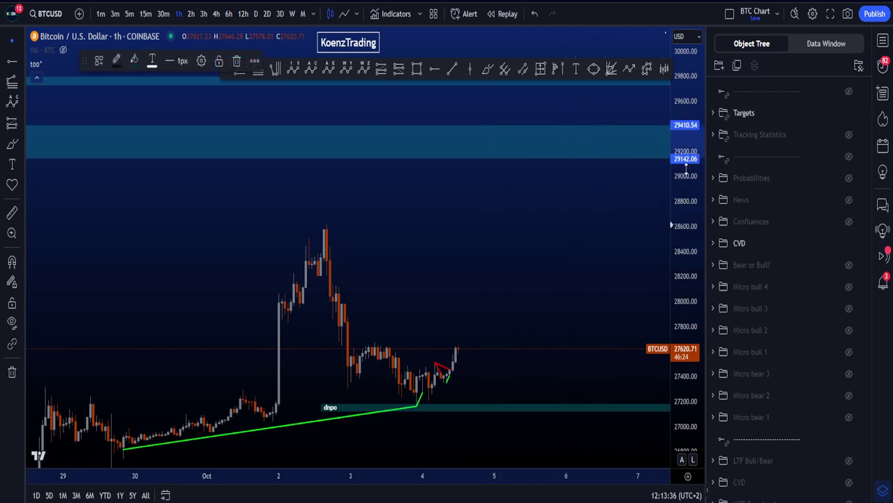
left_click_drag(544, 250, 542, 211)
left_click(849, 222)
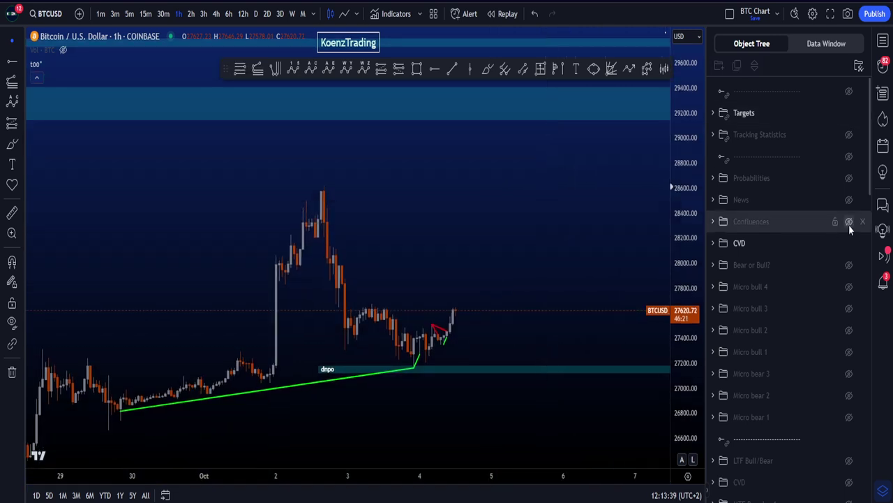
left_click_drag(687, 392, 687, 322)
left_click_drag(594, 313, 590, 284)
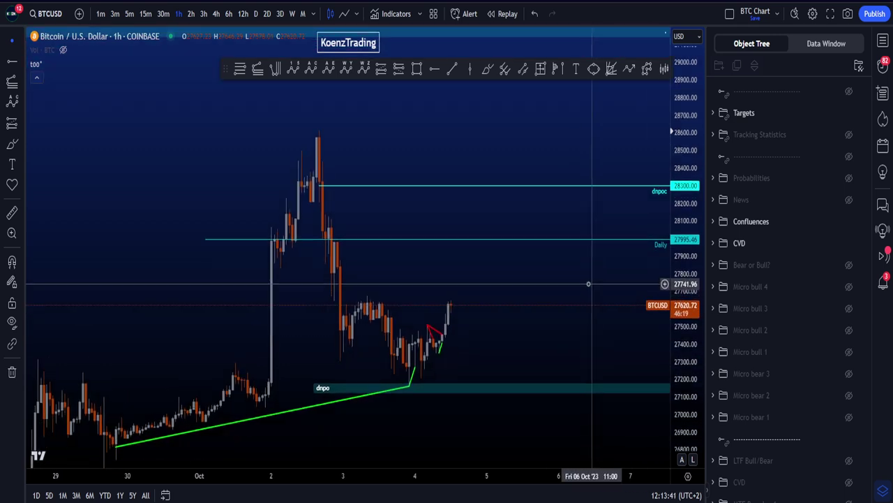
scroll(589, 279, "up", 2)
Step: Highlight the dnpoc and Daily levels with the brush, circling the area around both lines, and undo the strokes
left_click(488, 68)
mouse_move(667, 162)
left_mouse_down()
mouse_move(669, 206)
mouse_move(639, 248)
mouse_move(649, 260)
left_mouse_up()
key("ctrl+z")
key("ctrl+z")
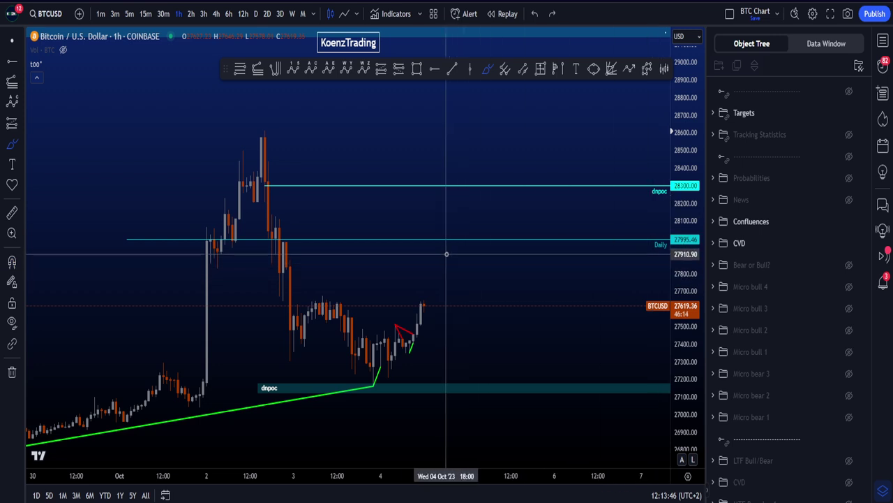
mouse_move(451, 247)
left_mouse_down()
mouse_move(430, 253)
mouse_move(395, 210)
mouse_move(419, 178)
mouse_move(507, 216)
mouse_move(448, 255)
mouse_move(393, 217)
mouse_move(462, 162)
mouse_move(488, 253)
mouse_move(398, 209)
mouse_move(523, 207)
mouse_move(457, 260)
left_mouse_up()
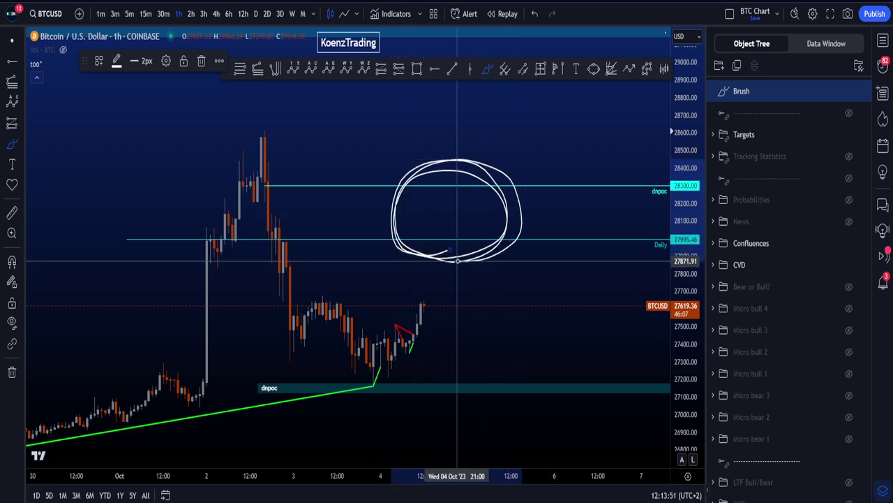
key("ctrl+z")
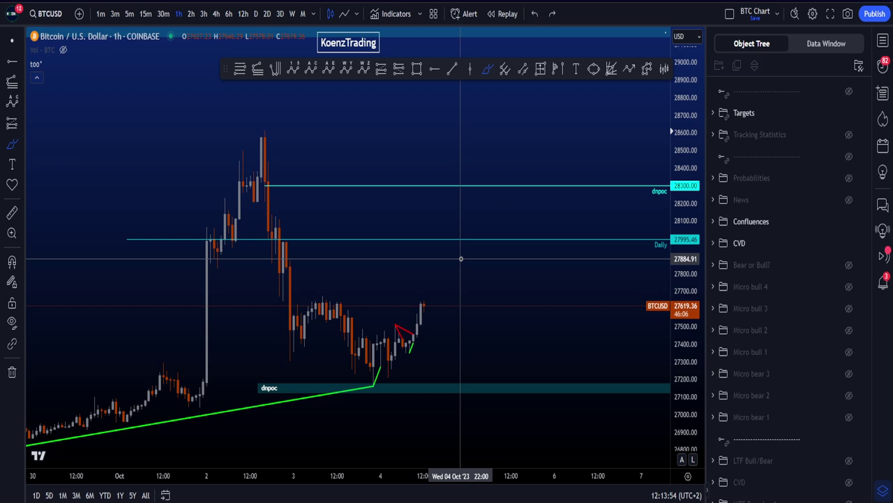
Step: Brush a stepped rising path from the current price through both levels past the prior peak, plus follow-up strokes, undoing them all
mouse_move(421, 296)
left_mouse_down()
mouse_move(485, 197)
mouse_move(512, 202)
mouse_move(552, 123)
left_mouse_up()
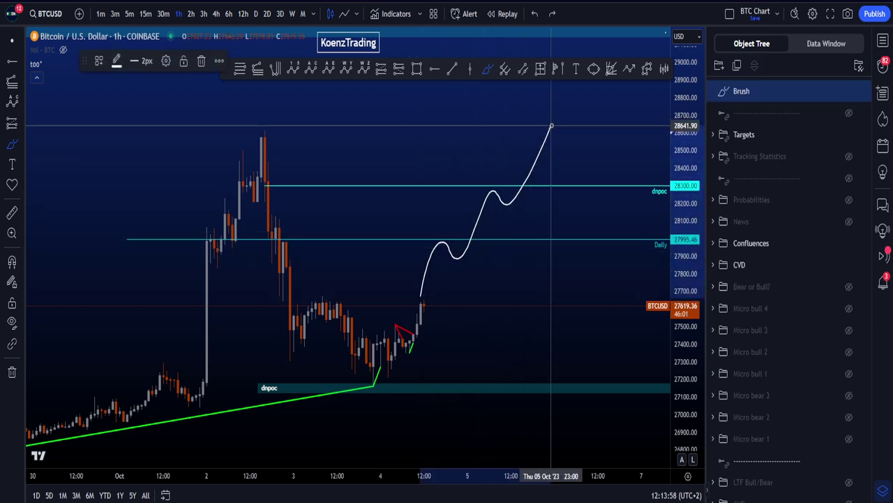
key("ctrl+z")
mouse_move(412, 252)
left_mouse_down()
mouse_move(529, 184)
mouse_move(363, 236)
left_mouse_up()
key("ctrl+z")
mouse_move(263, 130)
left_mouse_down()
mouse_move(475, 190)
mouse_move(478, 200)
left_mouse_up()
key("ctrl+z")
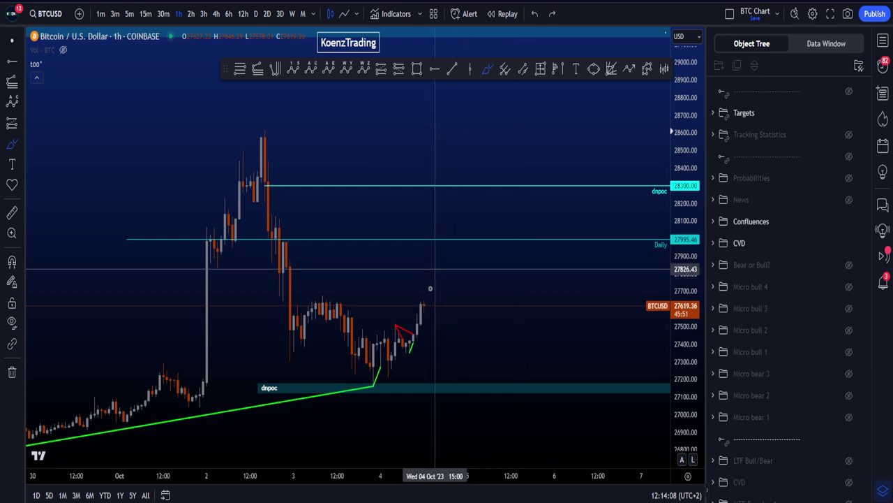
Step: Mark short brush strokes above the current price and at the Daily and dnpoc lines, and undo them
left_click_drag(424, 312, 433, 282)
key("ctrl+z")
left_click_drag(440, 237, 438, 237)
left_click_drag(448, 185, 449, 182)
key("ctrl+z")
key("ctrl+z")
Step: Brush a rising stroke above the October 2 peak toward the upper blue zone, and undo it
left_click_drag(687, 248, 687, 298)
left_click_drag(433, 202, 479, 90)
key("ctrl+z")
left_click_drag(681, 152, 681, 226)
left_click_drag(681, 135, 682, 172)
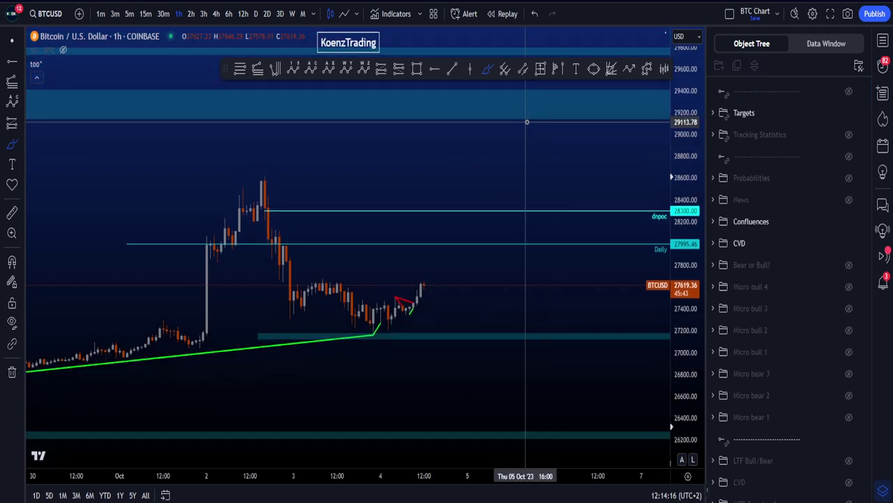
Step: Circle the upper blue zone, brush a rise to the dnpoc line with a fall back below Daily, and undo the strokes
left_click_drag(531, 91, 500, 127)
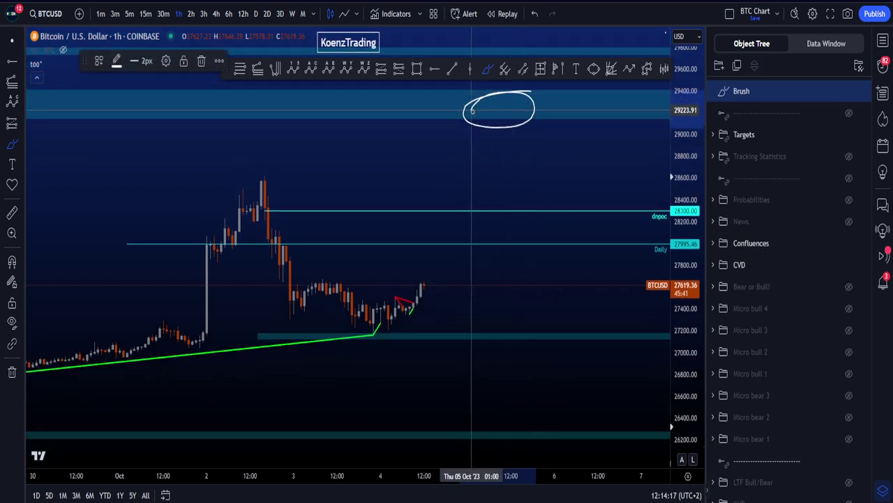
key("ctrl+z")
mouse_move(426, 248)
left_mouse_down()
mouse_move(503, 235)
mouse_move(437, 249)
left_mouse_up()
mouse_move(437, 253)
left_mouse_down()
mouse_move(470, 213)
mouse_move(494, 229)
mouse_move(502, 264)
mouse_move(495, 274)
left_mouse_up()
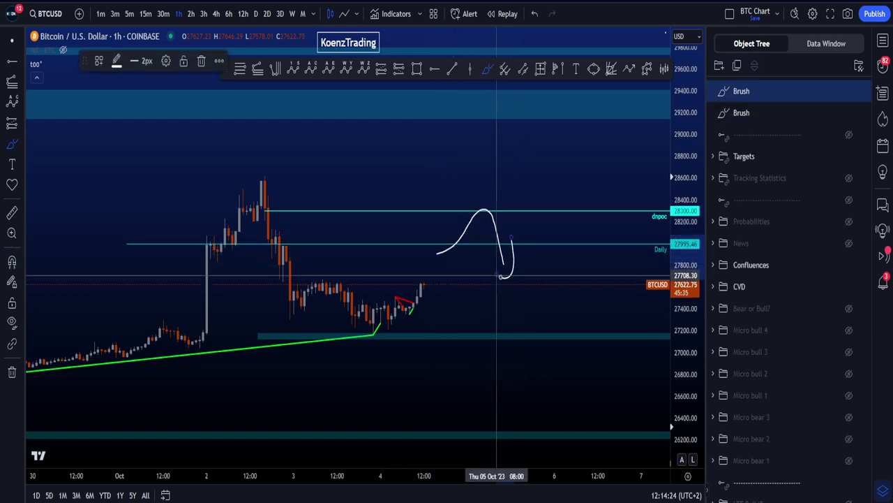
key("ctrl+z")
key("ctrl+z")
Step: Circle the decline from the October 2 peak to the lower dnpoc zone twice with the brush, undoing each loop
left_click_drag(684, 314, 691, 288)
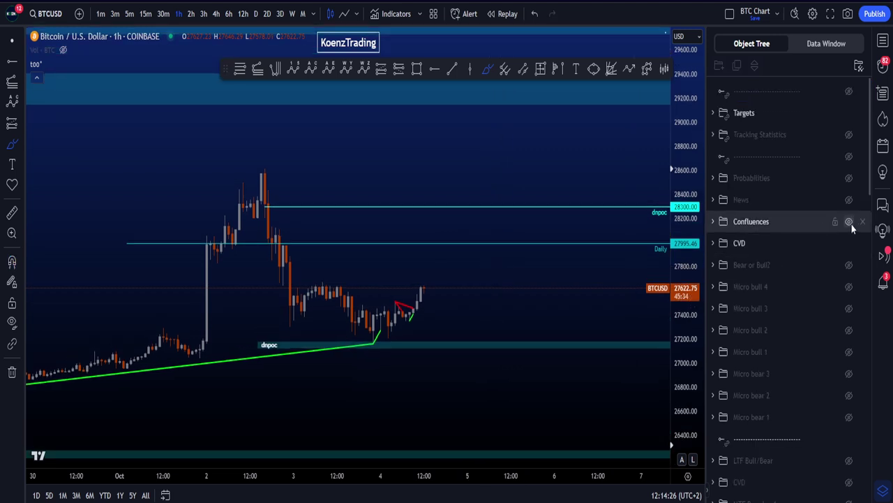
mouse_move(457, 367)
left_mouse_down()
mouse_move(224, 175)
mouse_move(419, 294)
mouse_move(427, 269)
mouse_move(452, 357)
left_mouse_up()
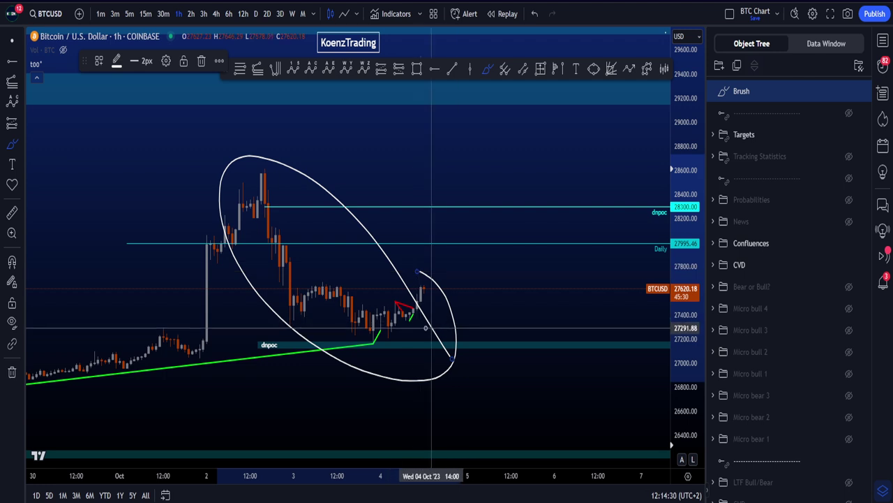
key("ctrl+z")
mouse_move(404, 336)
left_mouse_down()
mouse_move(269, 168)
mouse_move(335, 357)
mouse_move(402, 340)
left_mouse_up()
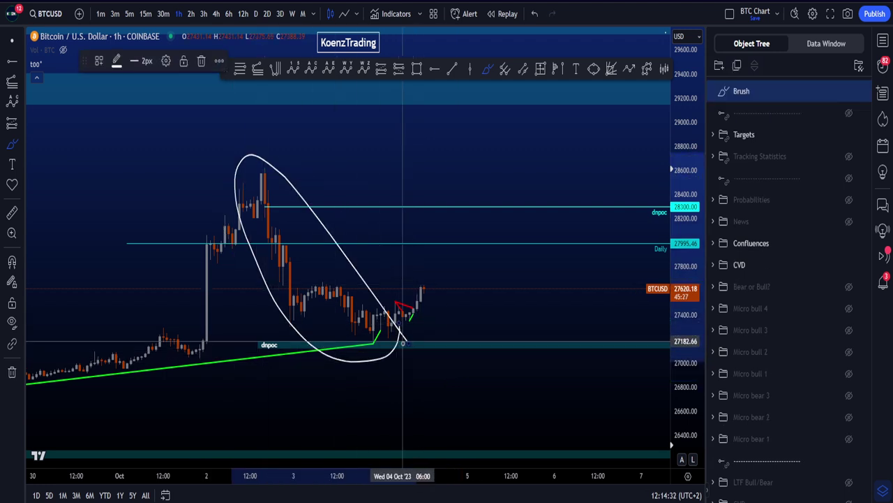
key("ctrl+z")
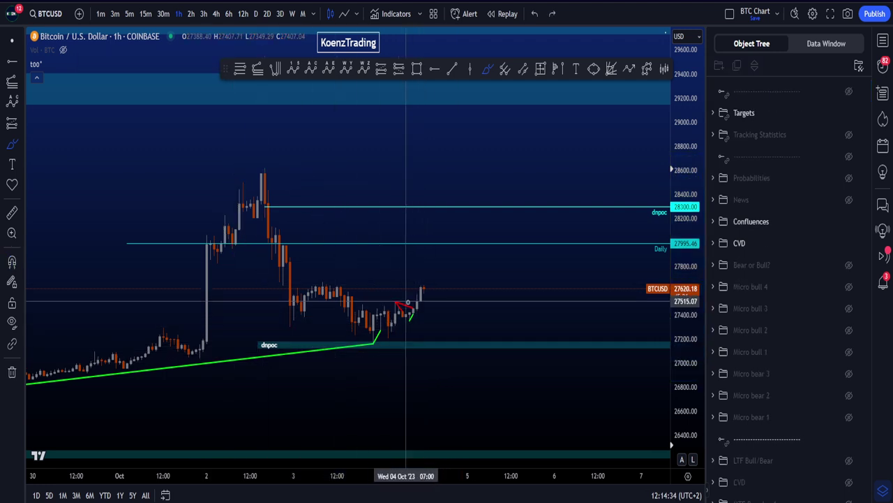
Step: Brush a rising path from the current price, then a waving path from the October 2 peak to the upper blue zone, undoing both
left_click_drag(412, 298, 486, 149)
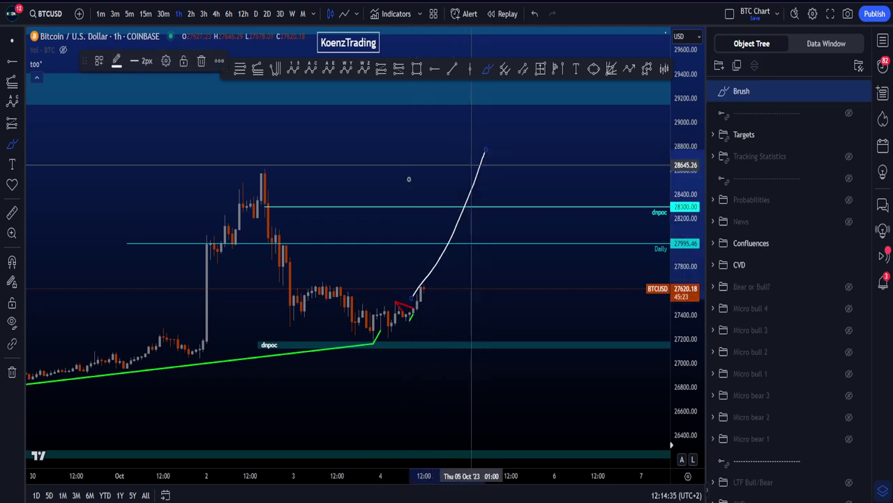
key("ctrl+z")
mouse_move(272, 167)
left_mouse_down()
mouse_move(241, 166)
mouse_move(321, 307)
mouse_move(443, 218)
mouse_move(515, 391)
mouse_move(626, 98)
left_mouse_up()
key("ctrl+z")
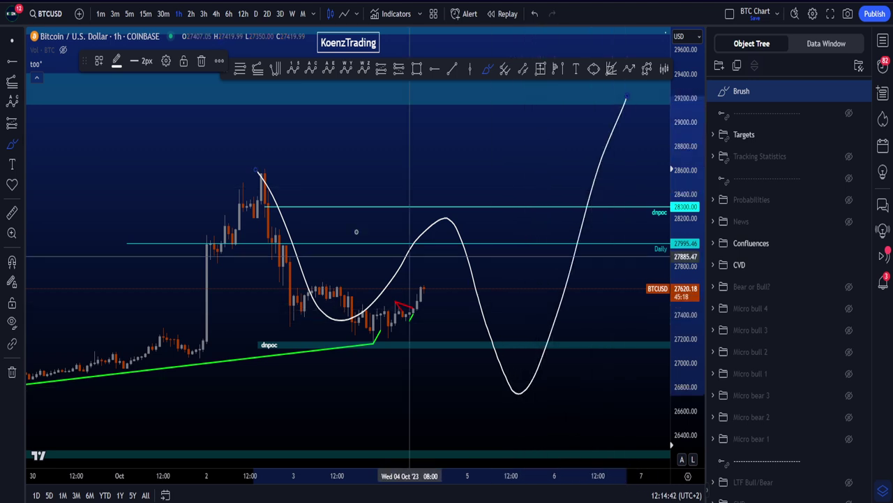
Step: Brush a stroke near the October 2 peak and circle the area between the Daily and dnpoc lines, undoing the strokes
mouse_move(269, 164)
left_mouse_down()
mouse_move(210, 171)
mouse_move(247, 171)
mouse_move(391, 352)
mouse_move(249, 156)
left_mouse_up()
key("ctrl+z")
key("ctrl+z")
key("ctrl+z")
mouse_move(460, 206)
left_mouse_down()
mouse_move(457, 260)
mouse_move(477, 207)
left_mouse_up()
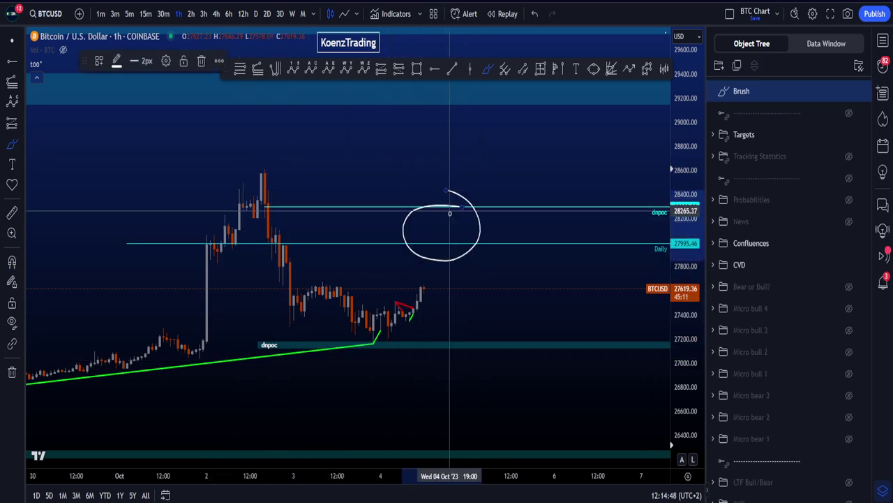
key("ctrl+z")
Step: Hide the CVD and Confluences groups, view the News group, and show the Probabilities group in its place
left_click(848, 242)
left_click(848, 222)
left_click(848, 200)
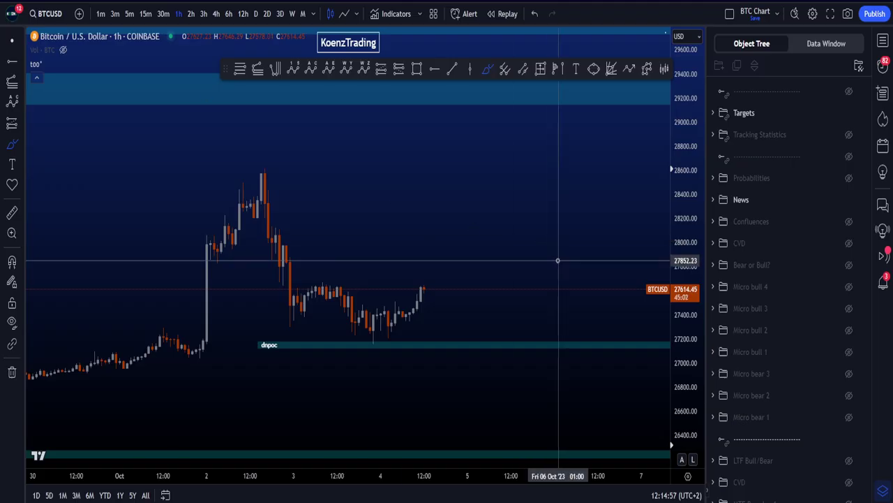
left_click(848, 177)
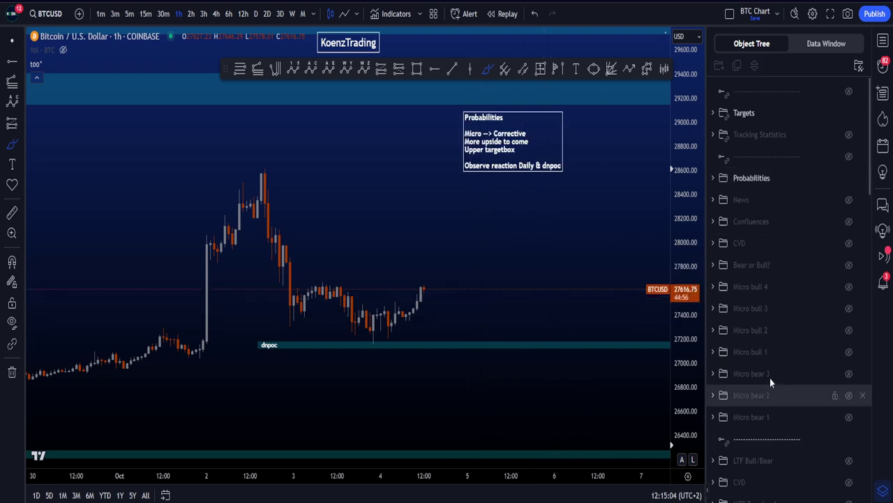
Step: With the Probabilities note displayed, loop the brush twice around the corrective decline since October 2, undoing each loop
mouse_move(430, 336)
left_mouse_down()
mouse_move(278, 146)
mouse_move(399, 392)
left_mouse_up()
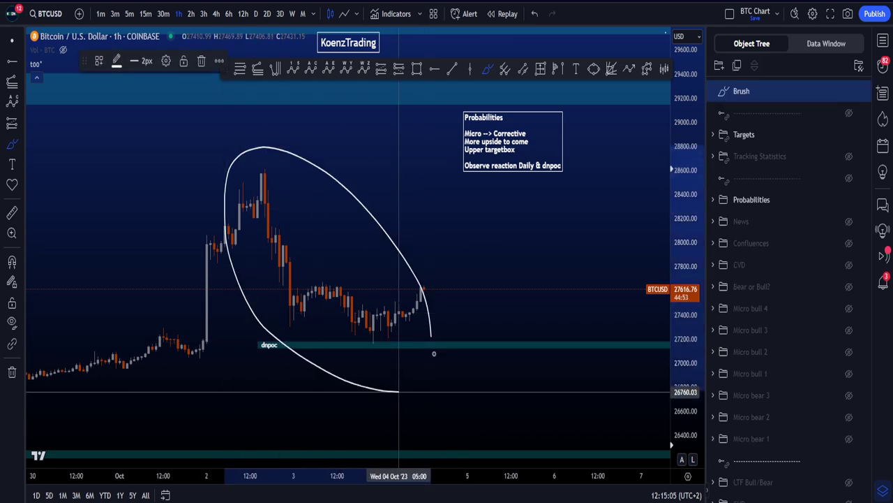
key("ctrl+z")
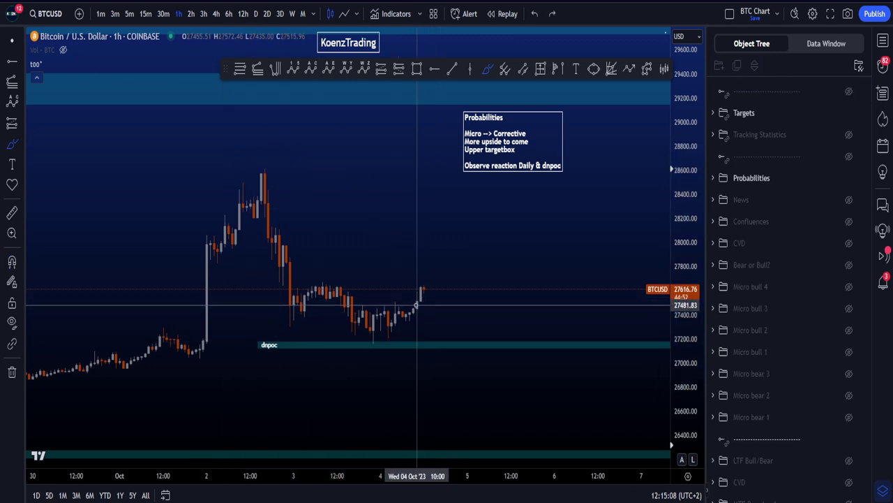
mouse_move(395, 325)
left_mouse_down()
mouse_move(335, 203)
mouse_move(408, 336)
left_mouse_up()
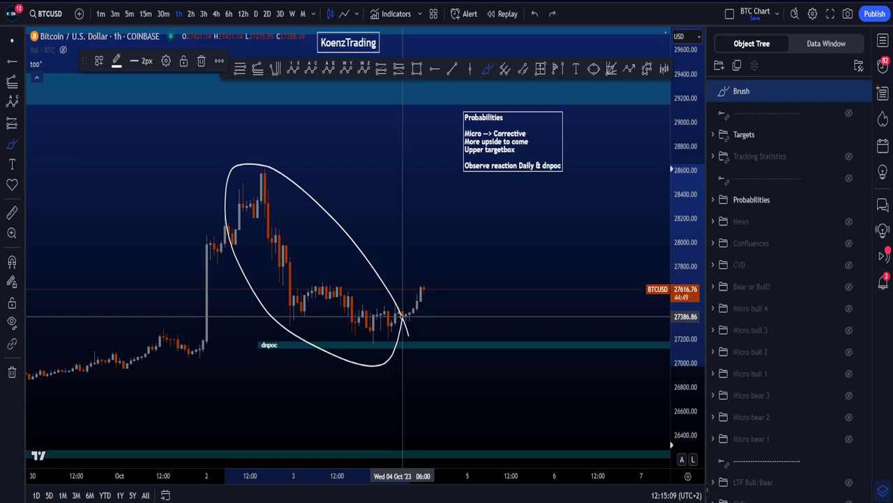
key("ctrl+z")
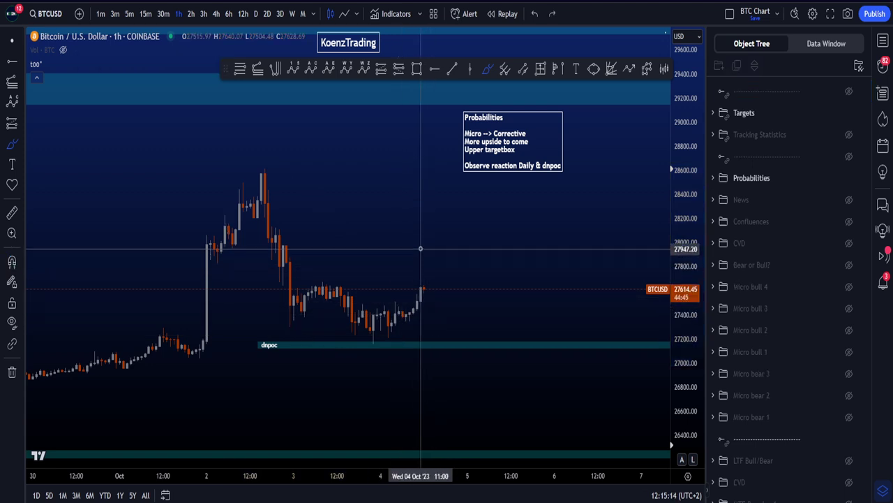
Step: Brush two short marks above the current price and a rising stroke from it to about 28,100, undoing them all
left_click_drag(412, 249, 470, 255)
left_click_drag(426, 195, 485, 205)
key("ctrl+z")
key("ctrl+z")
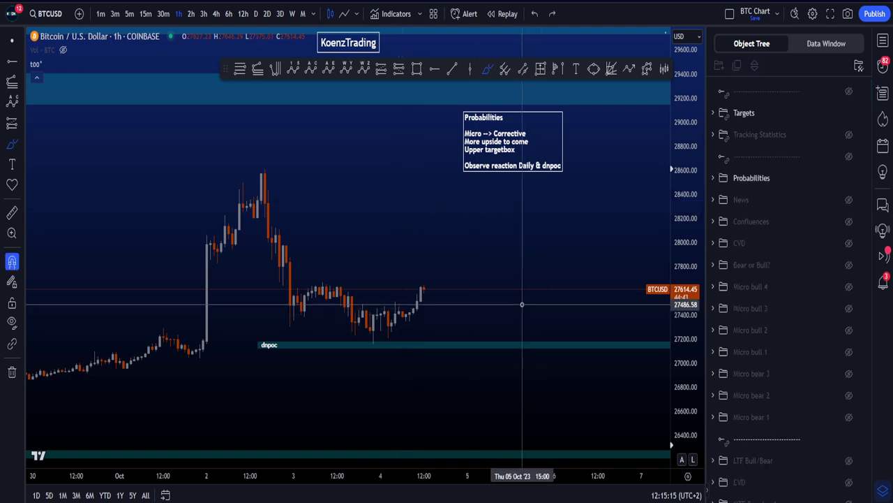
left_click_drag(422, 294, 454, 231)
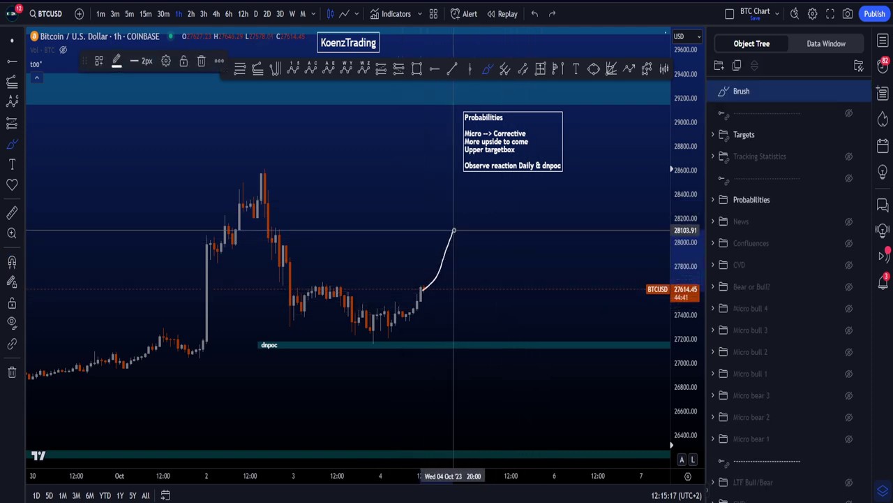
key("ctrl+z")
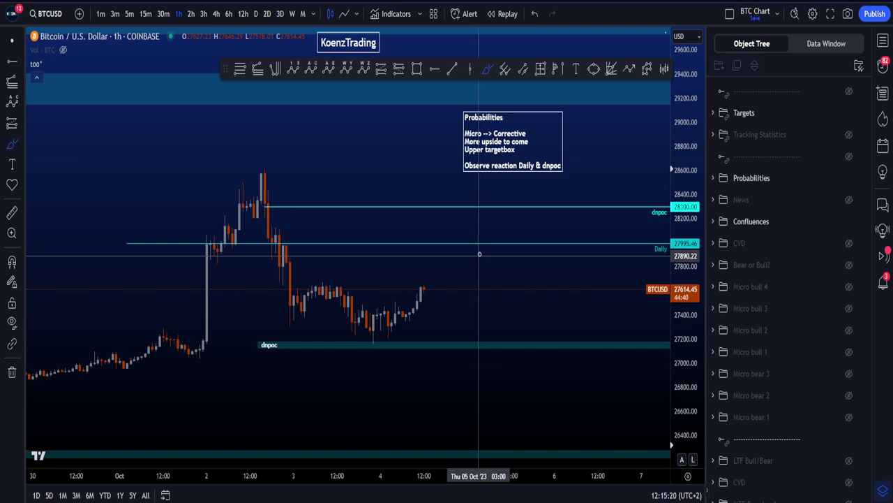
Step: Mark the Daily and dnpoc lines with a pair of brush strokes, undo them, and repeat the pair and the undo
left_click_drag(444, 236, 435, 239)
left_click_drag(488, 200, 449, 203)
key("ctrl+z")
key("ctrl+z")
mouse_move(455, 239)
left_mouse_down()
mouse_move(453, 256)
mouse_move(451, 238)
left_mouse_up()
left_click_drag(463, 204, 452, 202)
key("ctrl+z")
key("ctrl+z")
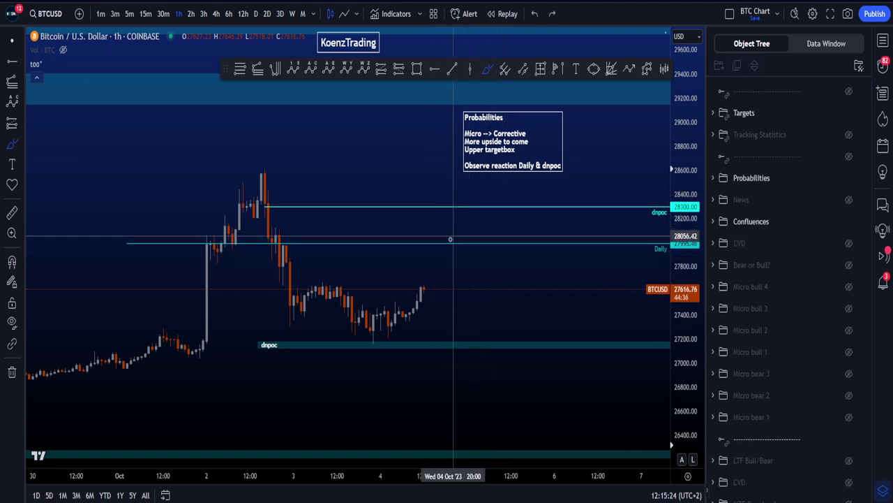
Step: Brush a small dip at the Daily line rising through dnpoc, then a mark at each line, and undo all the strokes
mouse_move(414, 246)
left_mouse_down()
mouse_move(435, 249)
mouse_move(485, 183)
left_mouse_up()
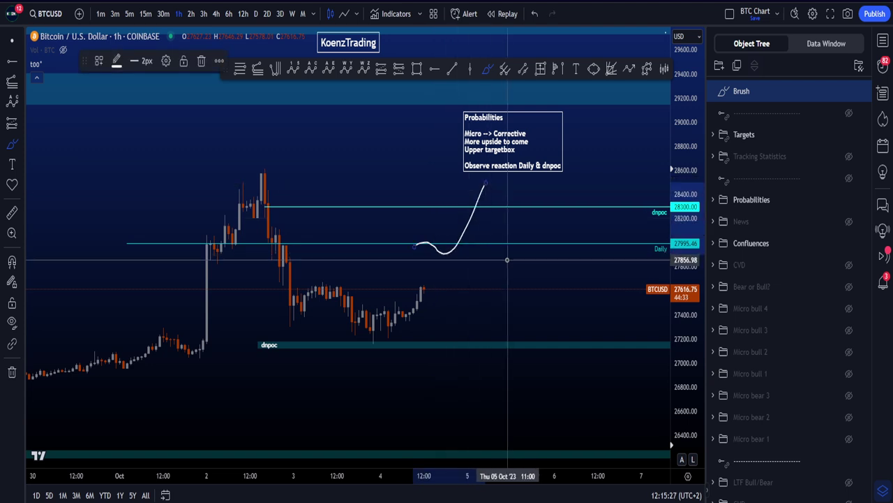
key("ctrl+z")
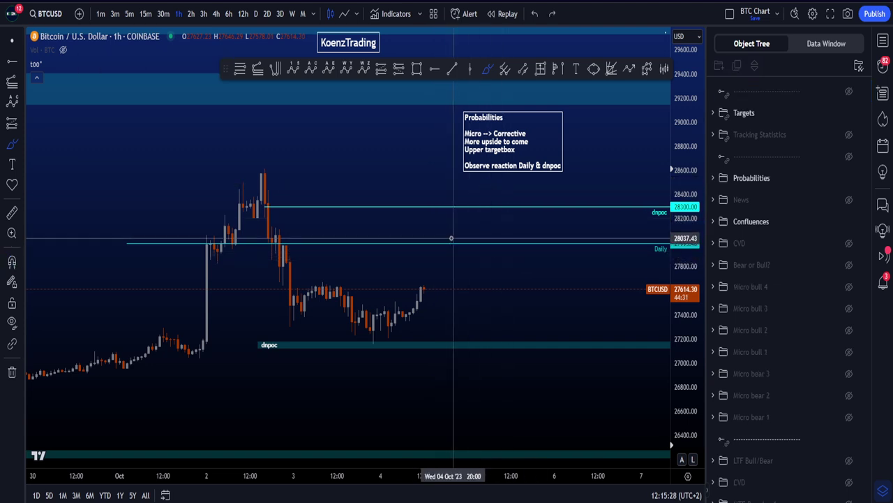
left_click_drag(429, 248, 453, 241)
left_click_drag(439, 210, 467, 207)
key("ctrl+z")
key("ctrl+z")
Step: Draw a small brush circle inside the upper blue target zone and undo it
left_click_drag(686, 212, 687, 247)
mouse_move(436, 90)
left_mouse_down()
mouse_move(421, 104)
mouse_move(437, 92)
left_mouse_up()
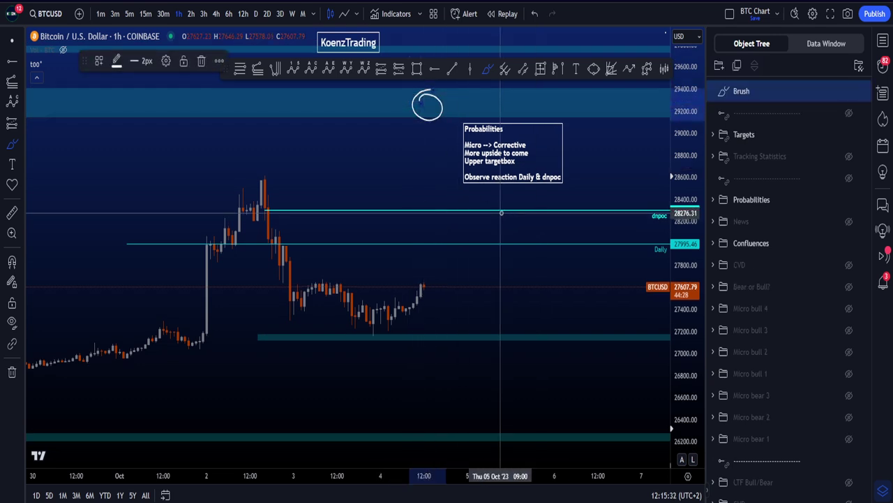
key("ctrl+z")
Step: Brush a large loop around the price action since October 2, ending in a tail toward October 6, and undo it
left_click_drag(693, 320, 694, 291)
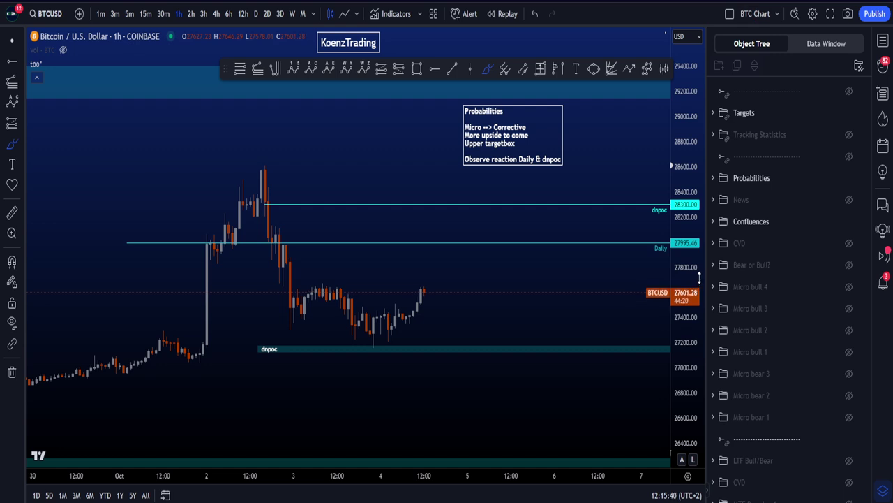
left_click_drag(689, 275, 691, 259)
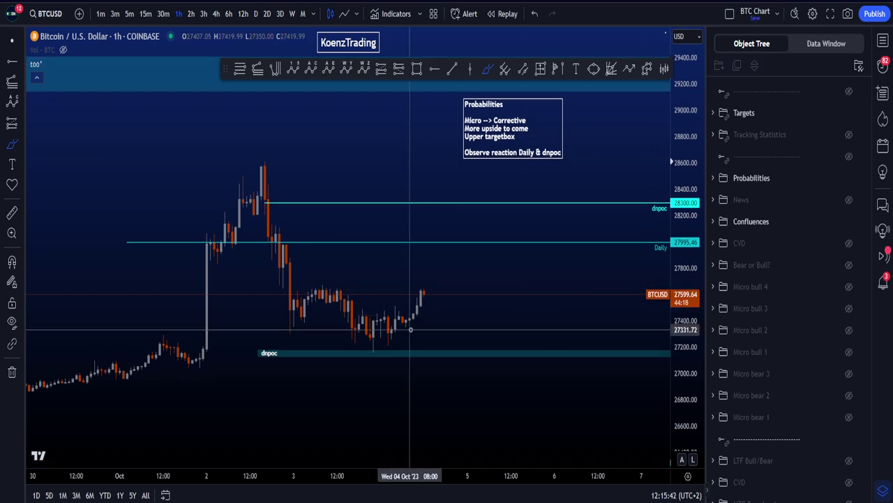
mouse_move(375, 352)
left_mouse_down()
mouse_move(468, 319)
mouse_move(266, 150)
mouse_move(243, 313)
mouse_move(475, 357)
mouse_move(612, 299)
left_mouse_up()
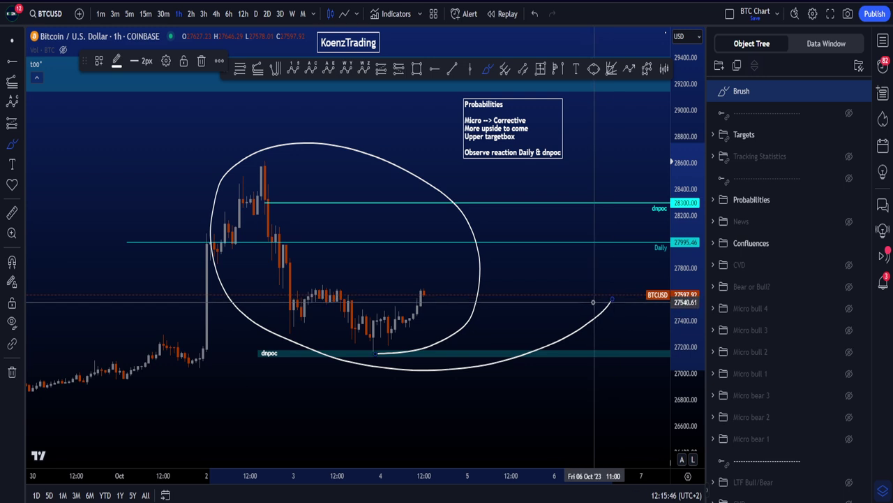
key("ctrl+z")
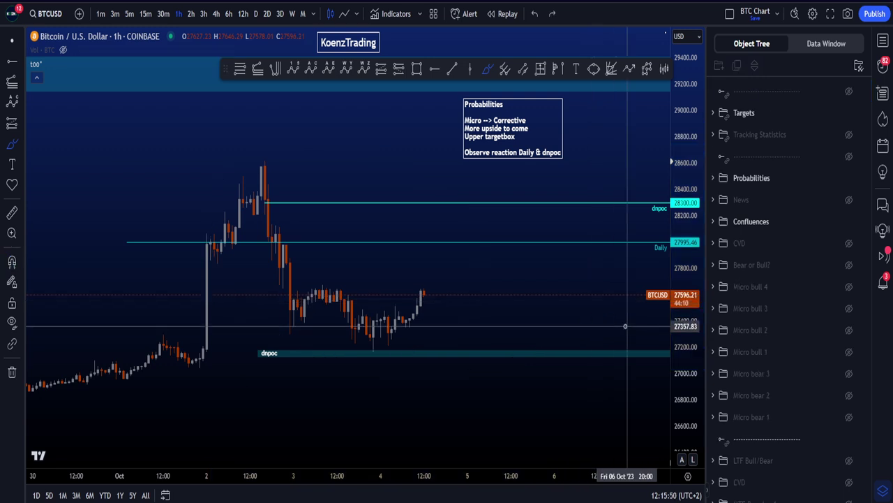
scroll(625, 326, "up", 2)
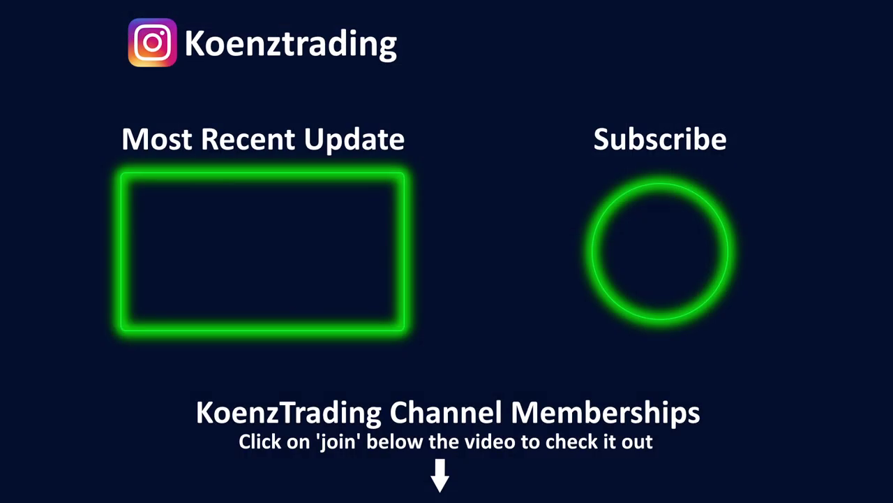